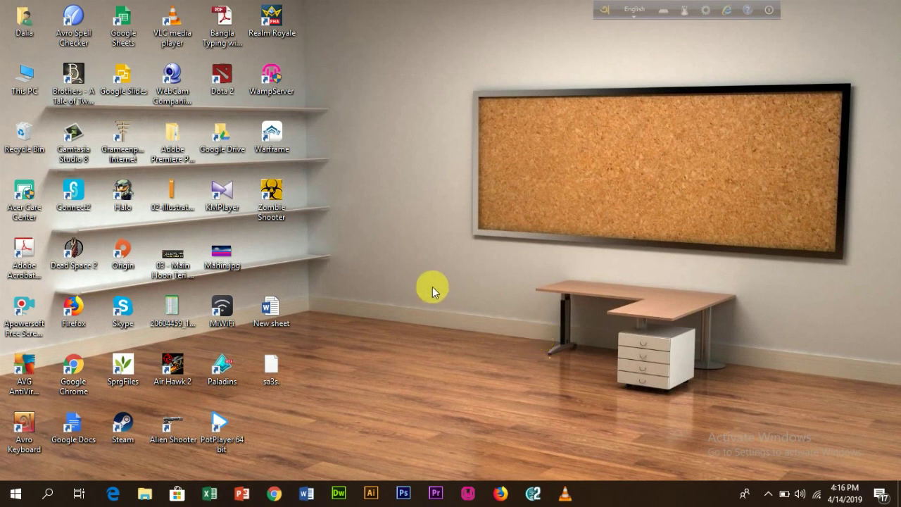
# Refresh the desktop and open the New sheet Word document.
pyautogui.rightClick(390, 205)
pyautogui.click(424, 244)
pyautogui.doubleClick(272, 304)
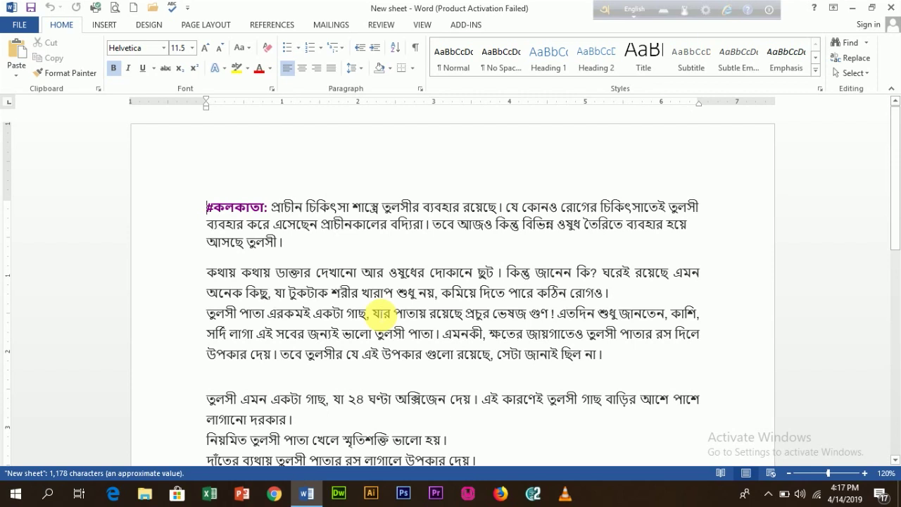
# Close the Office Activation Wizard to return to the document.
pyautogui.scroll(-4, 388, 281)
pyautogui.scroll(3, 348, 310)
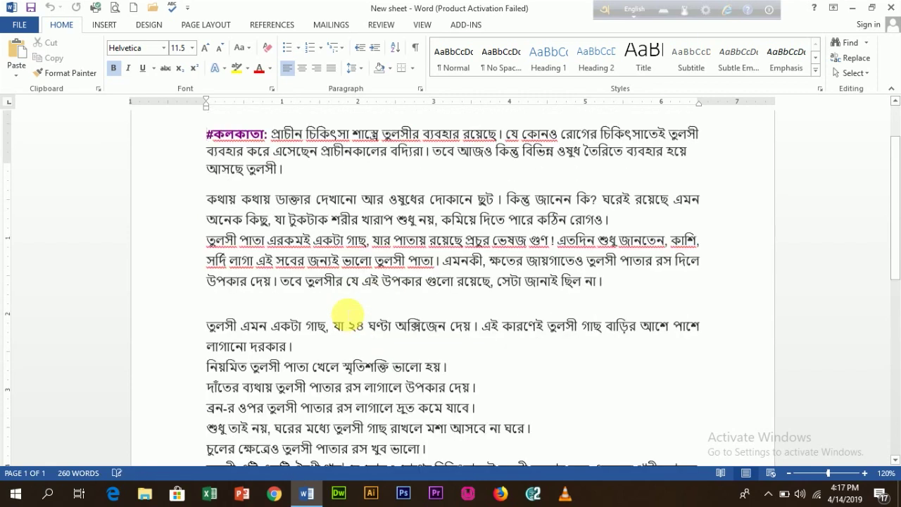
pyautogui.scroll(1, 348, 310)
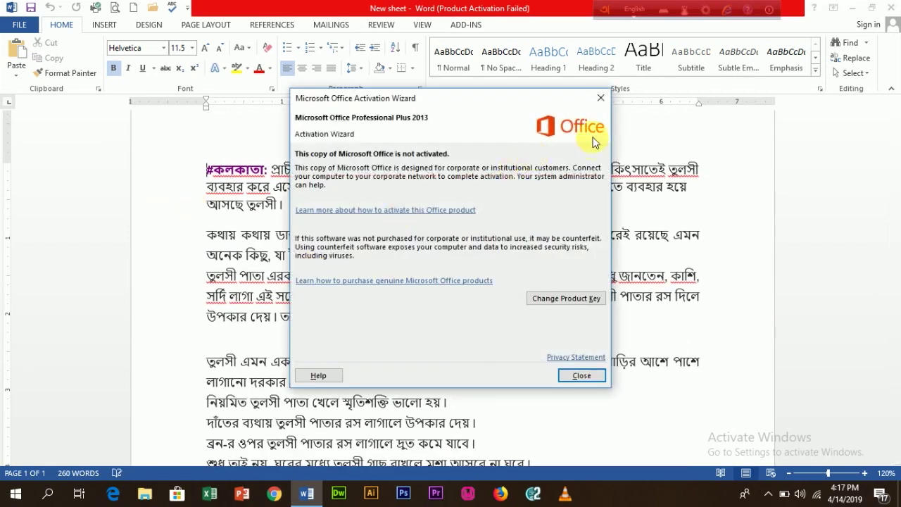
pyautogui.click(601, 97)
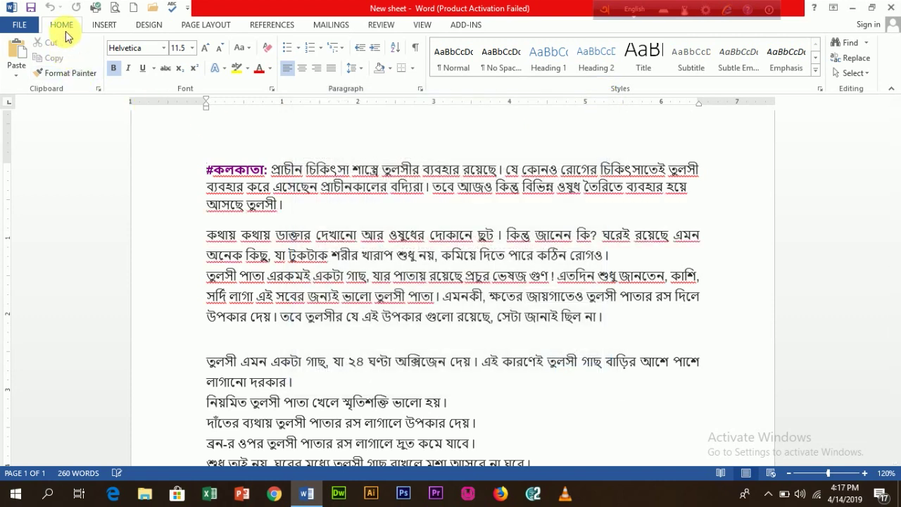
# Insert the Facet design from the Built-in Cover Page gallery at the document's front.
pyautogui.click(104, 25)
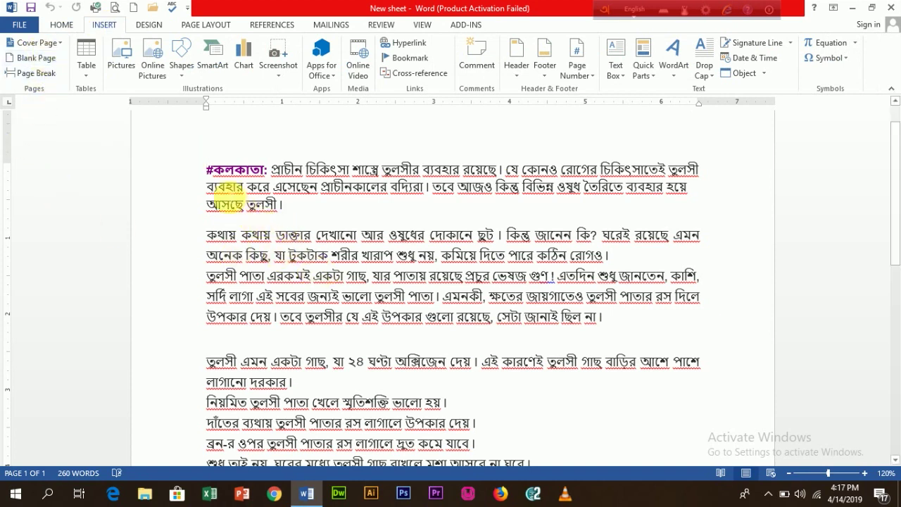
pyautogui.scroll(1, 302, 255)
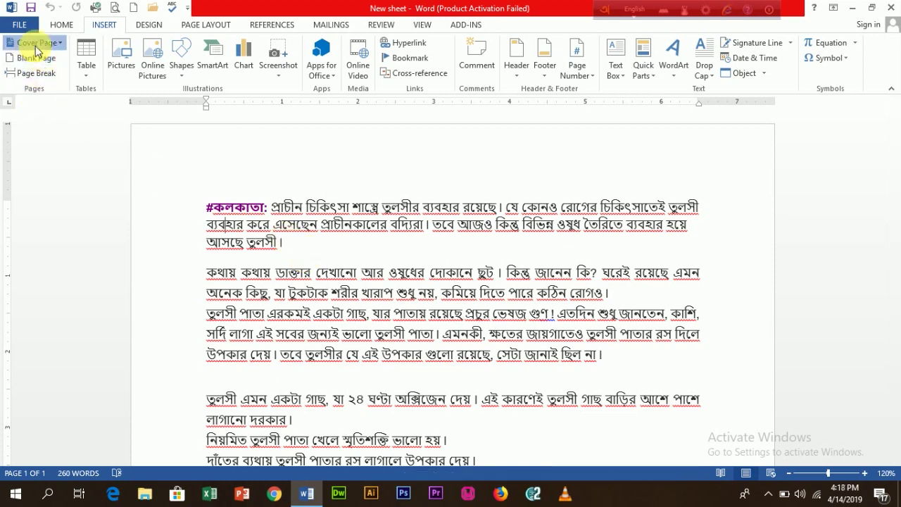
pyautogui.click(36, 44)
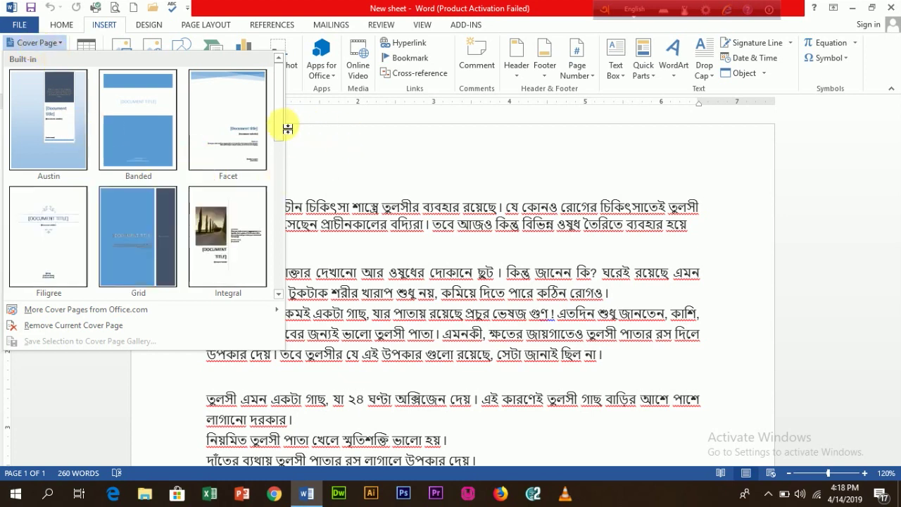
pyautogui.moveTo(282, 127)
pyautogui.mouseDown()
pyautogui.moveTo(280, 282)
pyautogui.moveTo(275, 137)
pyautogui.mouseUp()
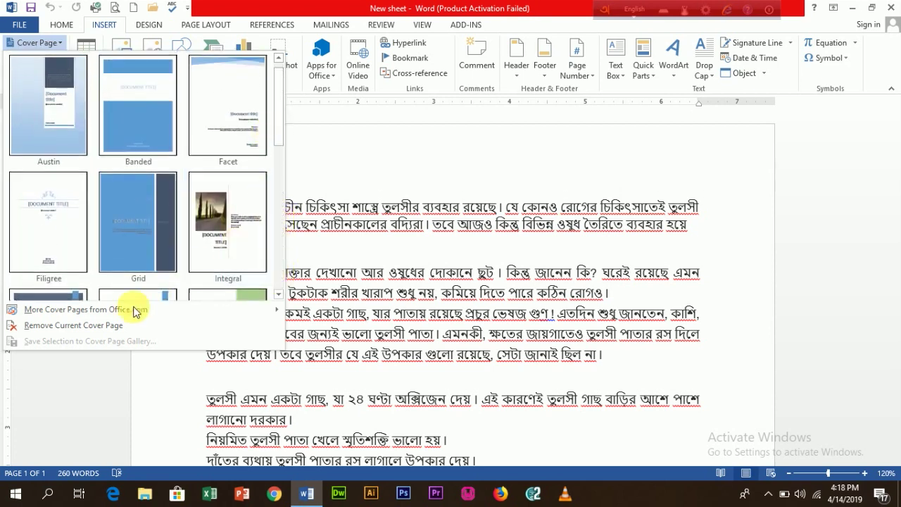
pyautogui.moveTo(120, 321)
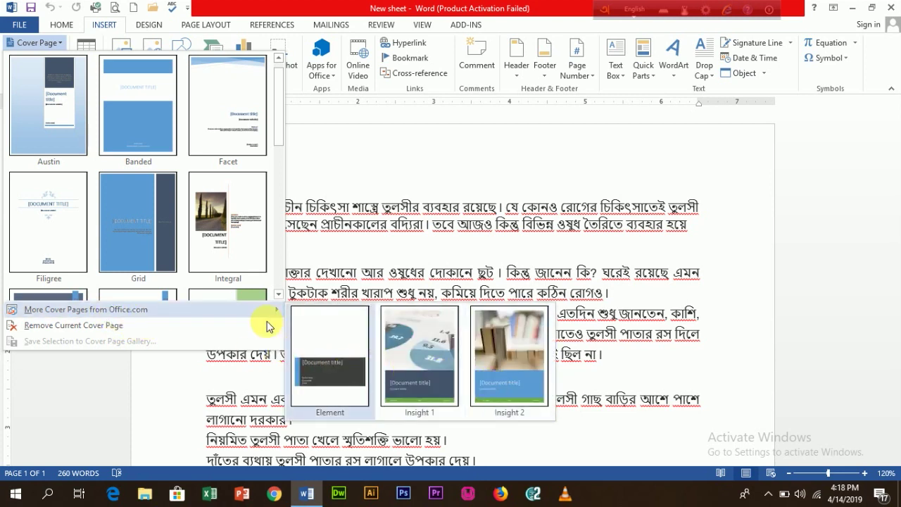
pyautogui.scroll(-2, 280, 204)
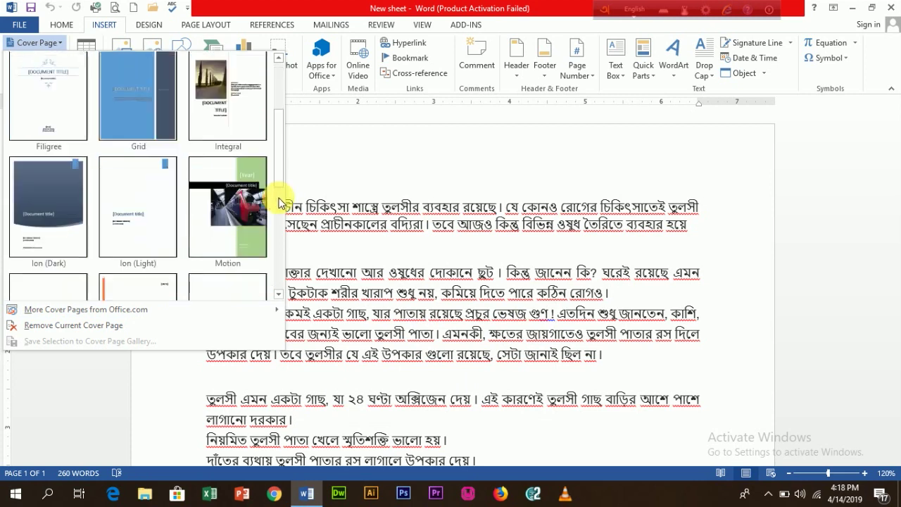
pyautogui.moveTo(284, 136); pyautogui.dragTo(272, 78)
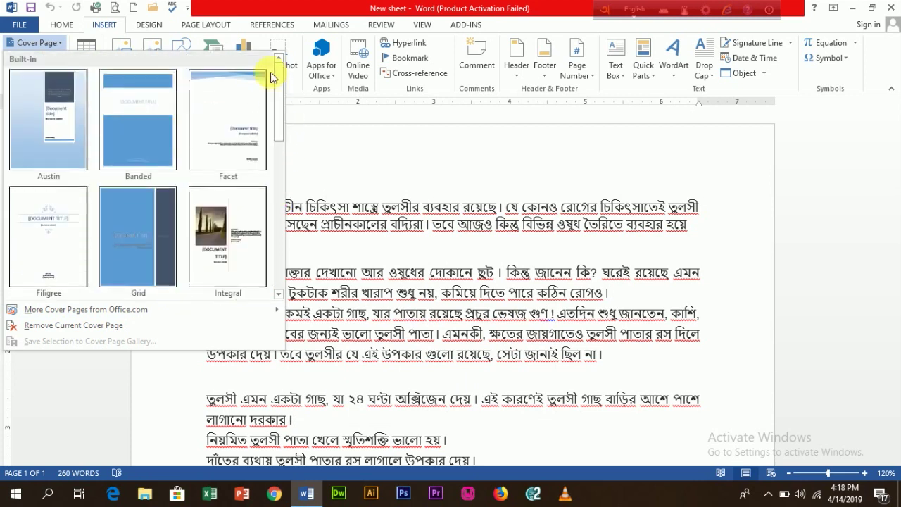
pyautogui.click(226, 120)
# Select the cover page's title and abstract placeholders.
pyautogui.click(368, 316)
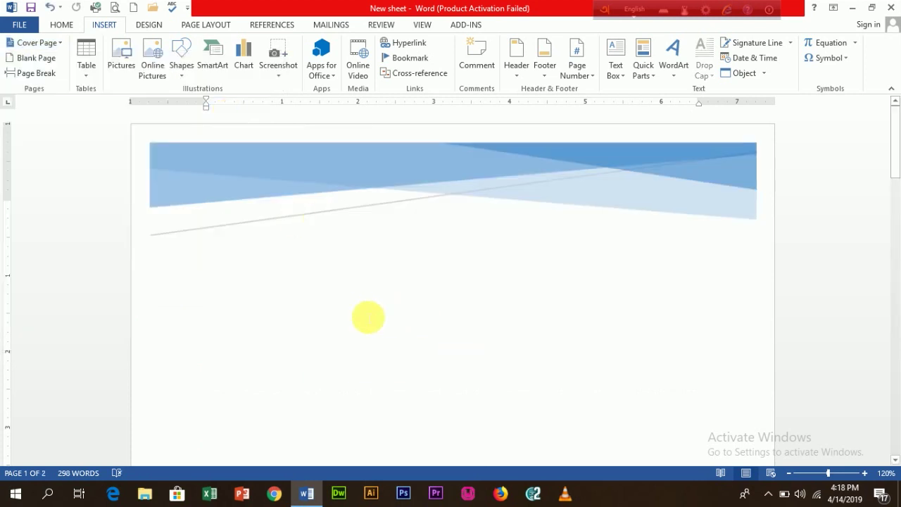
pyautogui.scroll(-3, 368, 316)
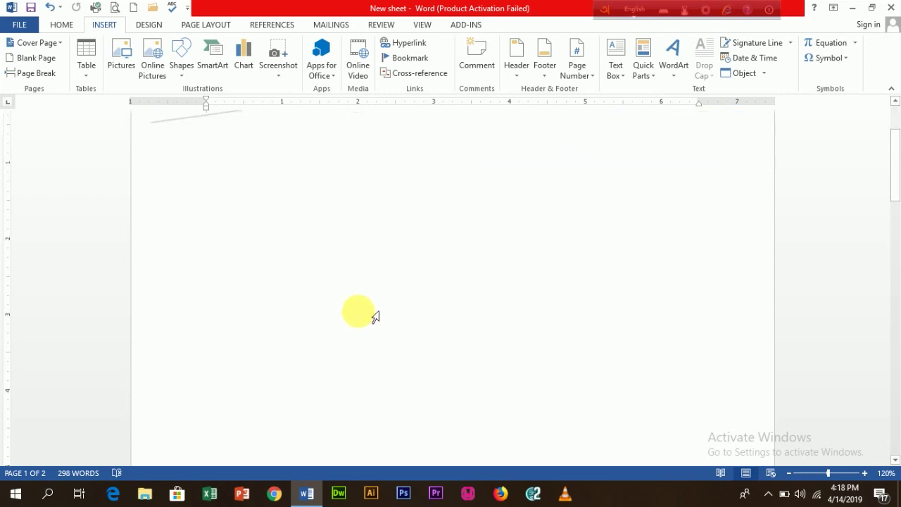
pyautogui.scroll(-3, 368, 316)
pyautogui.click(543, 361)
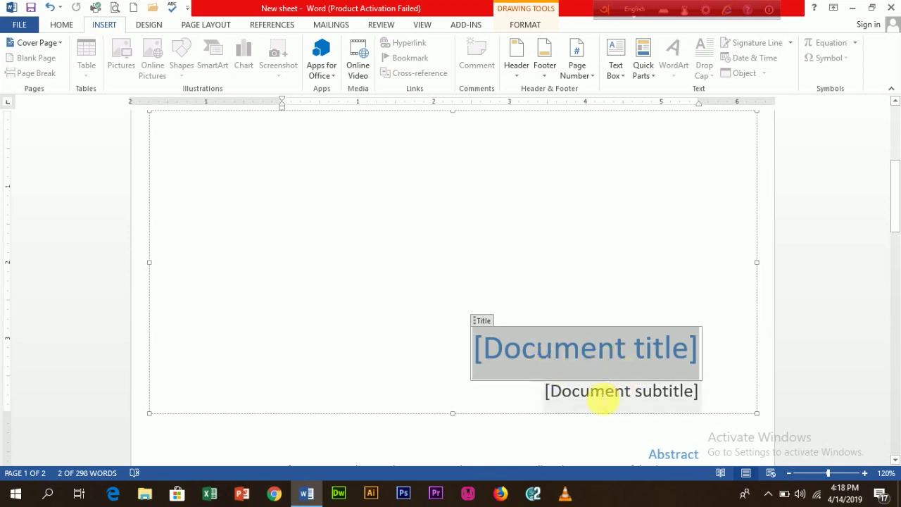
pyautogui.scroll(-2, 599, 393)
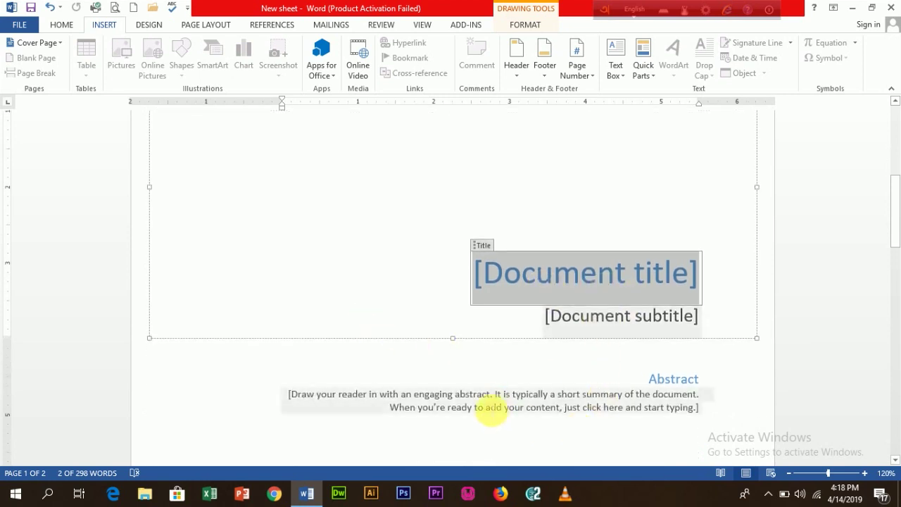
pyautogui.click(488, 396)
pyautogui.click(656, 390)
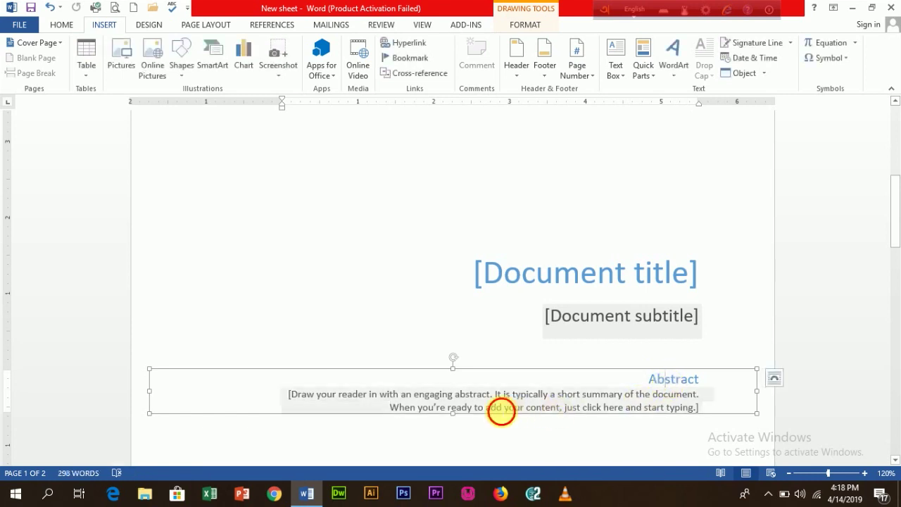
pyautogui.click(496, 410)
pyautogui.click(658, 386)
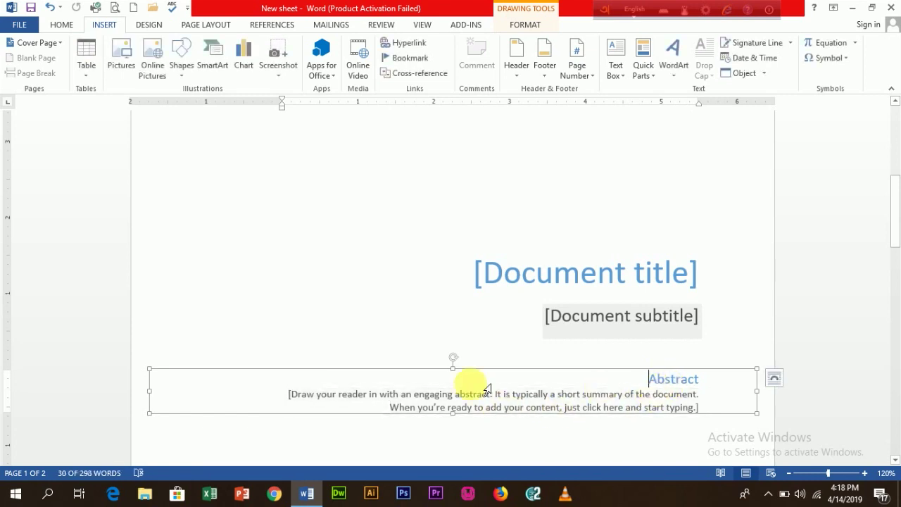
pyautogui.scroll(4, 451, 384)
pyautogui.scroll(3, 451, 384)
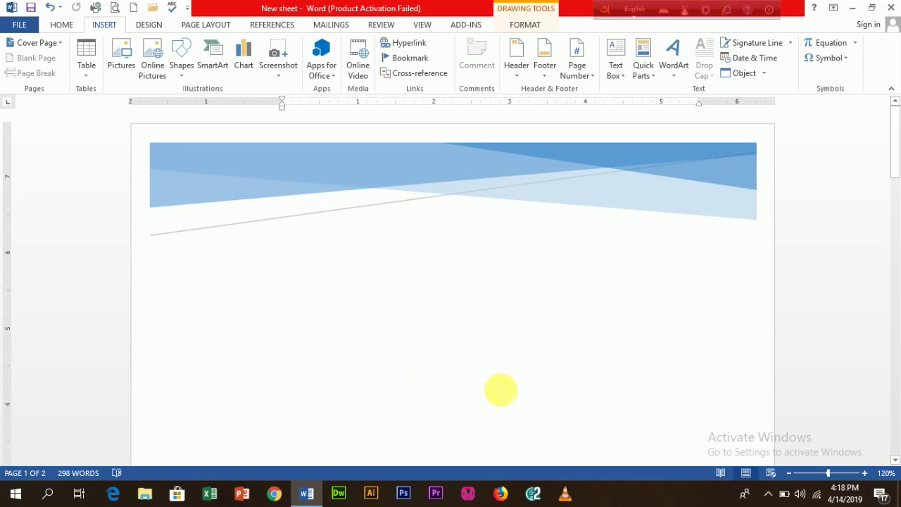
# Select the blue banner, then undo the Facet cover page insertion.
pyautogui.click(501, 389)
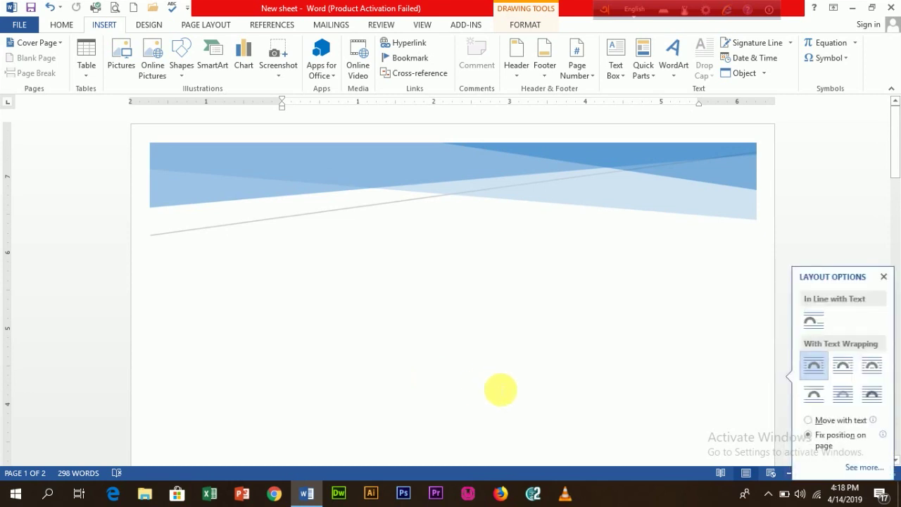
pyautogui.click(475, 369)
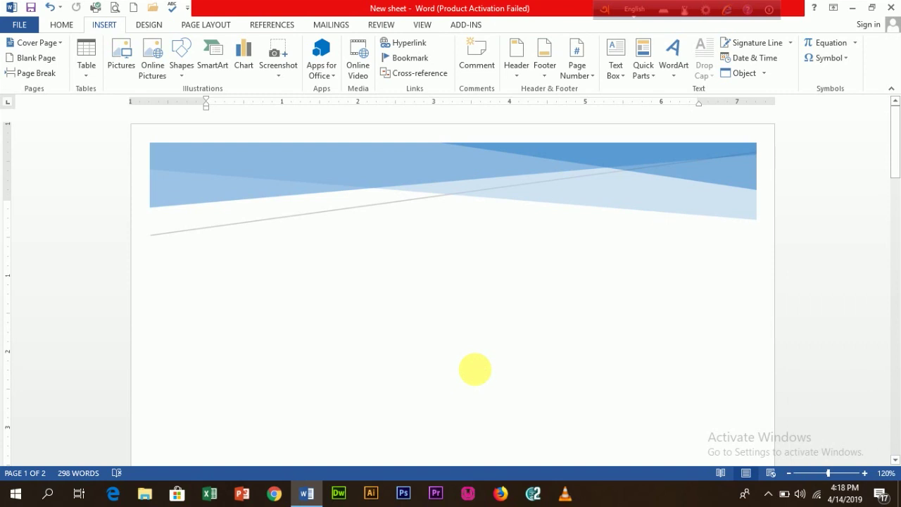
pyautogui.hotkey('ctrl', 'z')
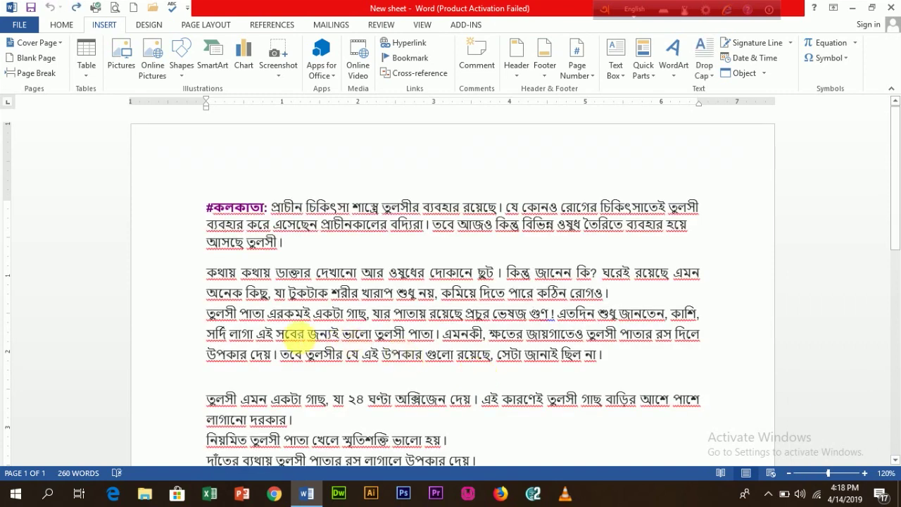
# Add a blank page to the document, then undo it.
pyautogui.click(39, 62)
pyautogui.scroll(-3, 455, 358)
pyautogui.scroll(-3, 461, 369)
pyautogui.scroll(-5, 461, 368)
pyautogui.hotkey('ctrl', 'z')
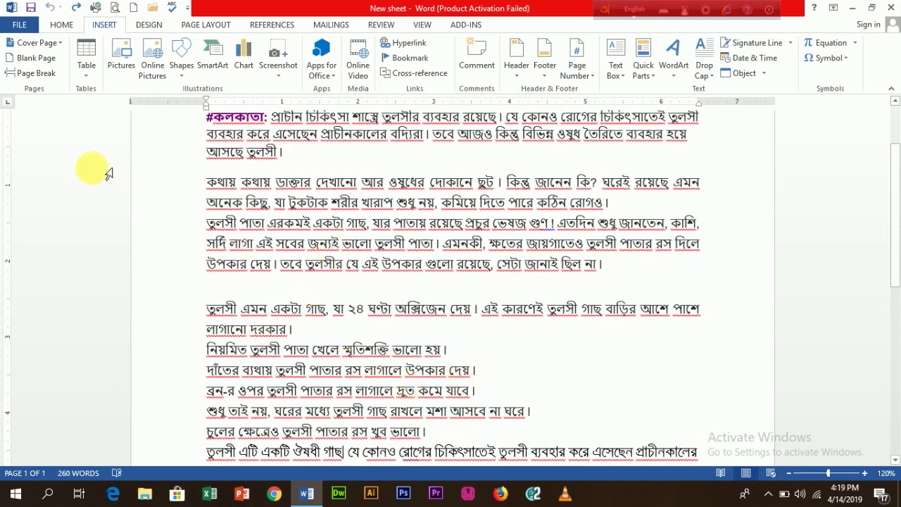
# Start the second paragraph on a new page with a page break.
pyautogui.scroll(3, 373, 316)
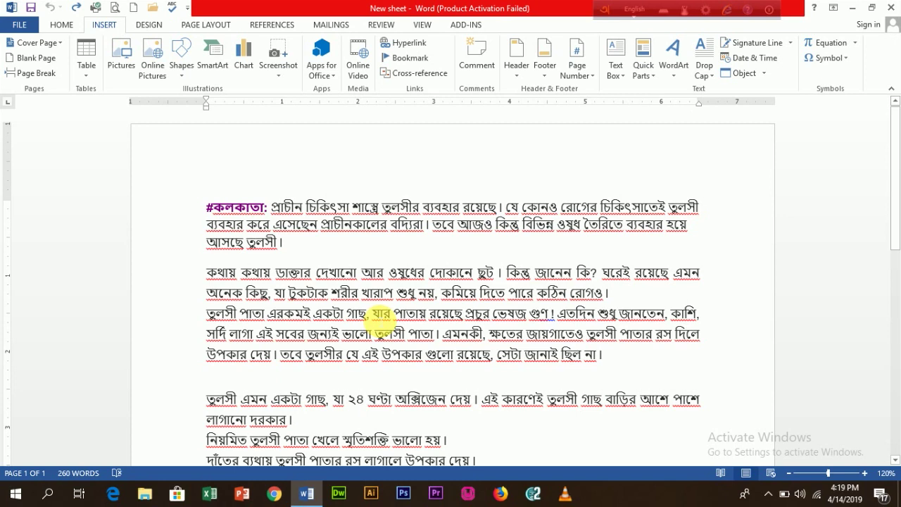
pyautogui.click(211, 275)
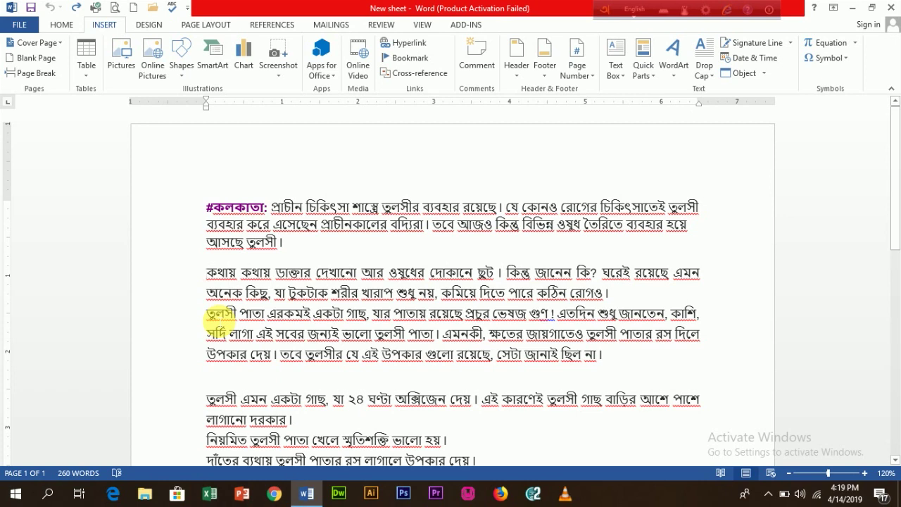
pyautogui.click(197, 211)
pyautogui.doubleClick(191, 227)
pyautogui.click(241, 251)
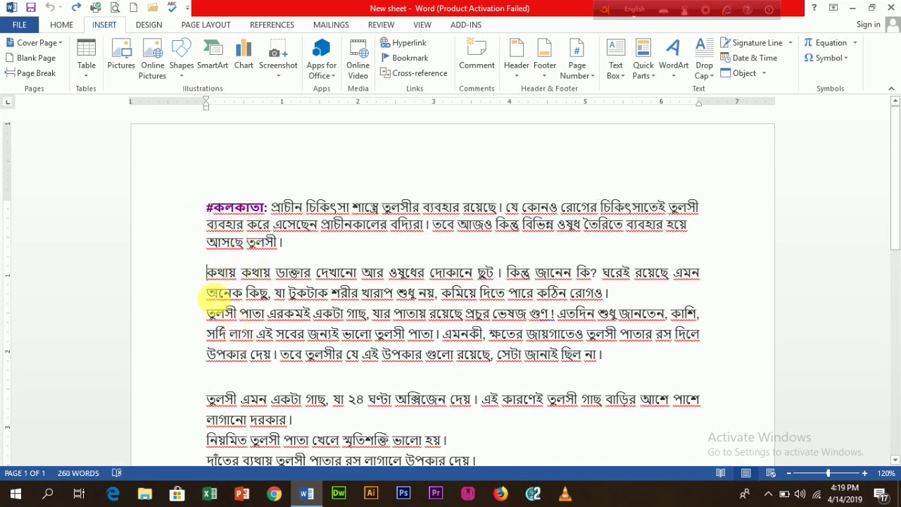
pyautogui.click(32, 73)
# Remove the page break and place the caret below the last paragraph.
pyautogui.scroll(-5, 334, 377)
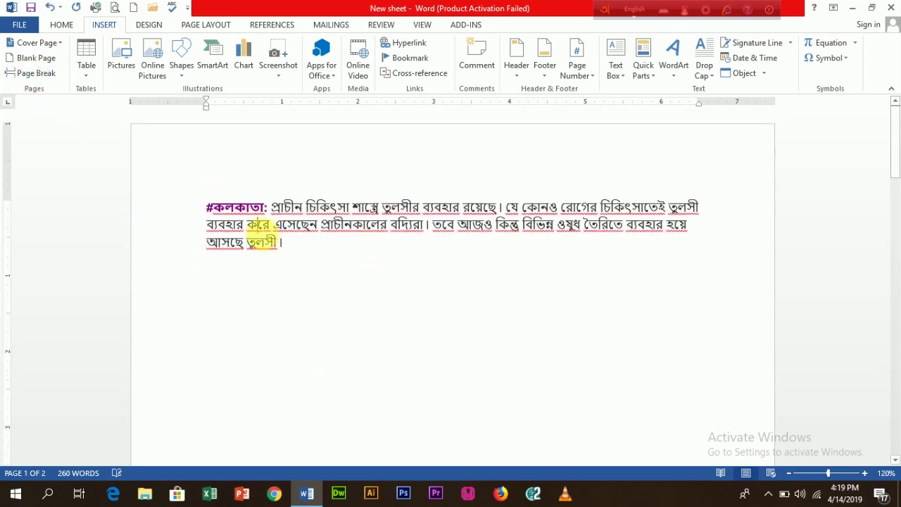
pyautogui.scroll(10, 268, 244)
pyautogui.scroll(-5, 268, 244)
pyautogui.click(241, 234)
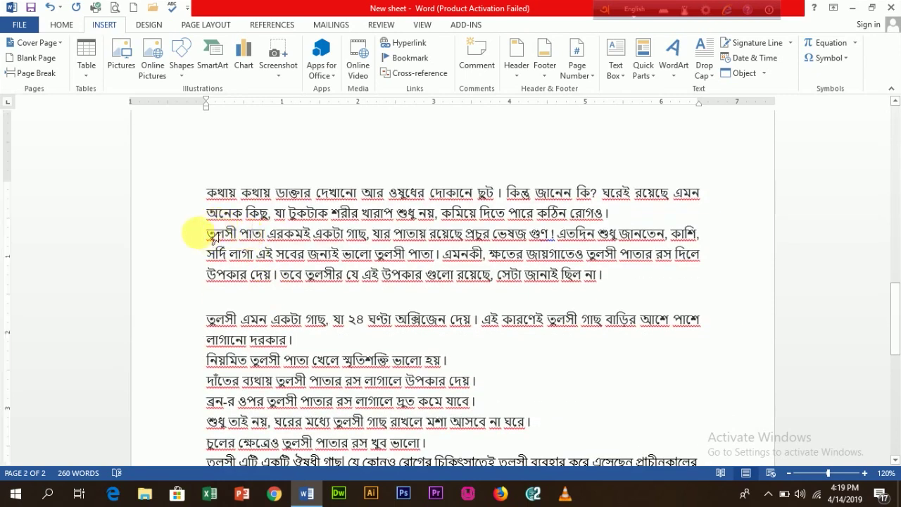
pyautogui.press('BackSpace')
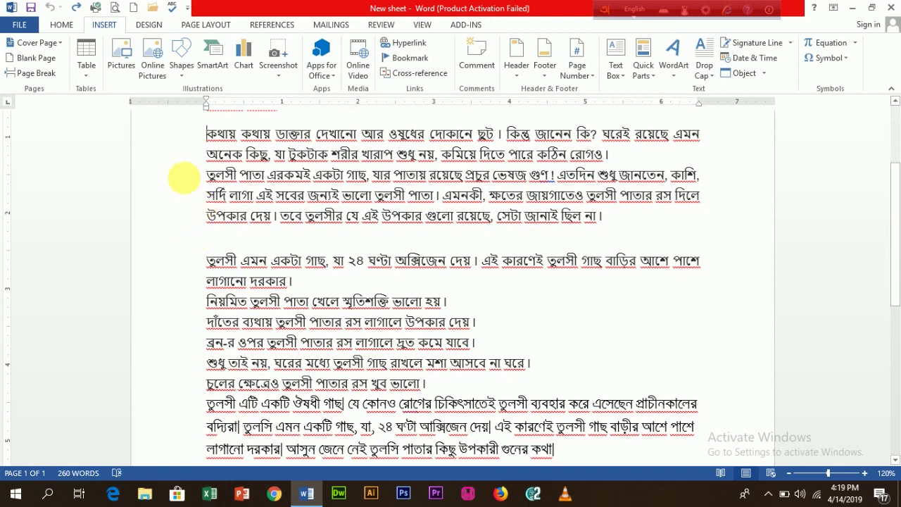
pyautogui.scroll(-6, 327, 285)
pyautogui.click(434, 223)
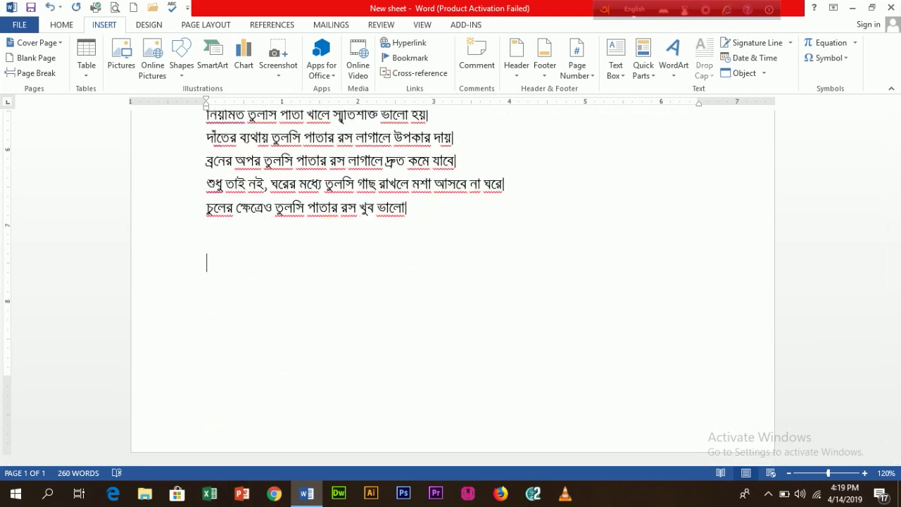
# Insert an empty 5×4 table from the Table grid below the last paragraph.
pyautogui.click(94, 58)
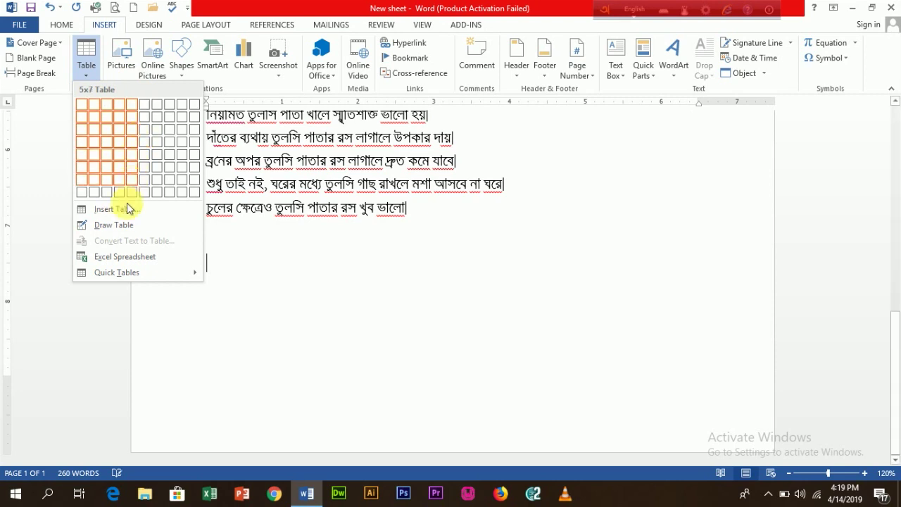
pyautogui.click(117, 210)
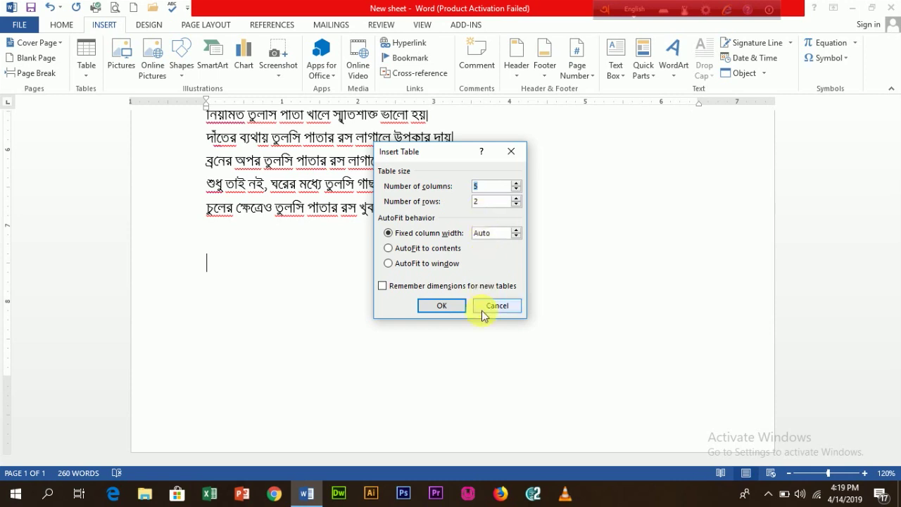
pyautogui.click(511, 153)
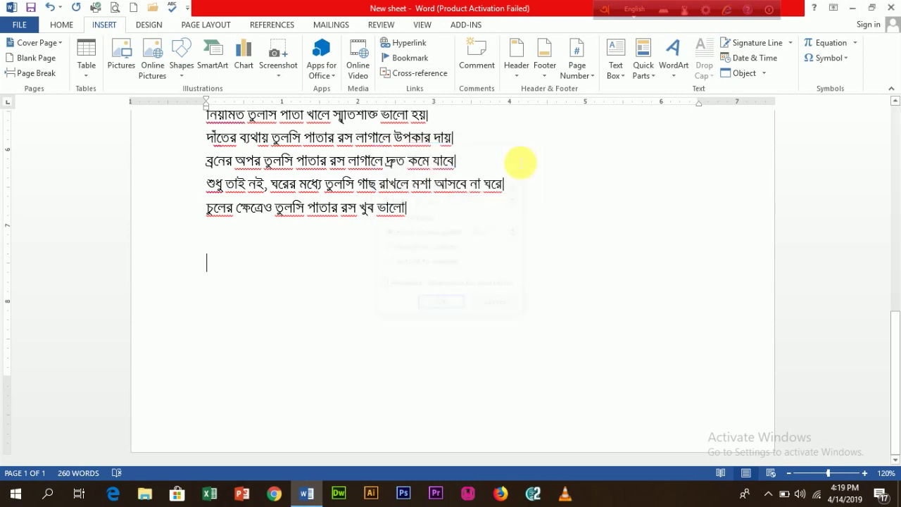
pyautogui.click(85, 61)
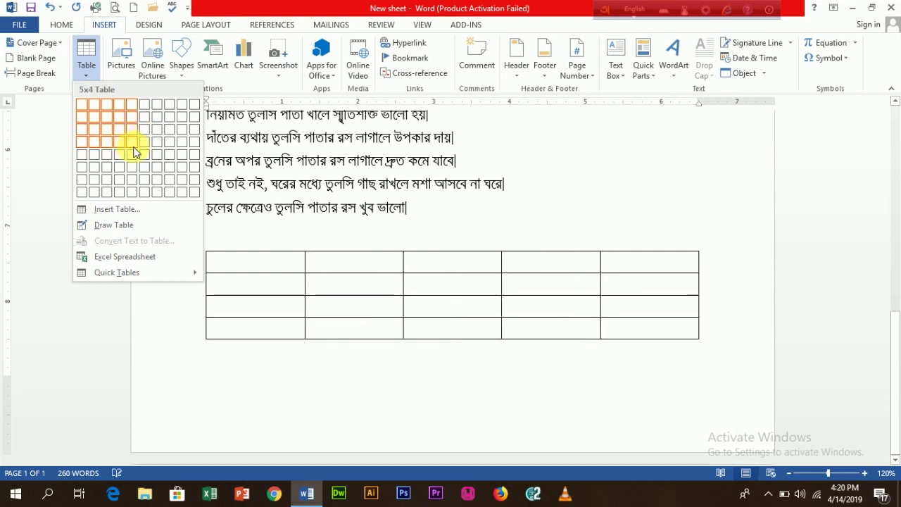
pyautogui.click(135, 153)
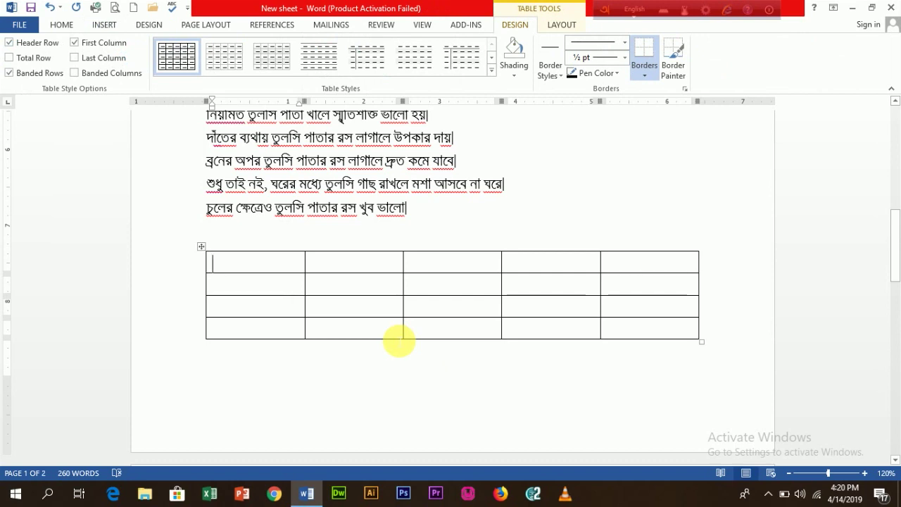
pyautogui.click(103, 25)
pyautogui.click(269, 207)
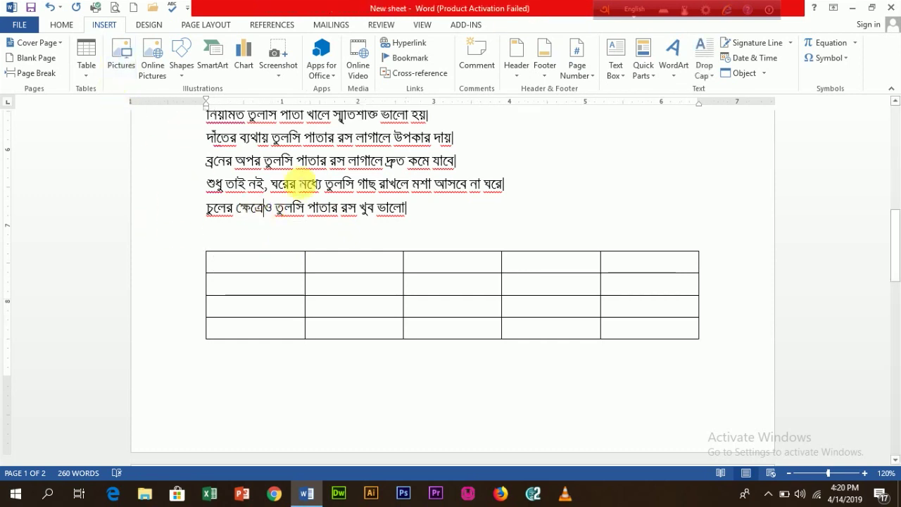
pyautogui.click(435, 220)
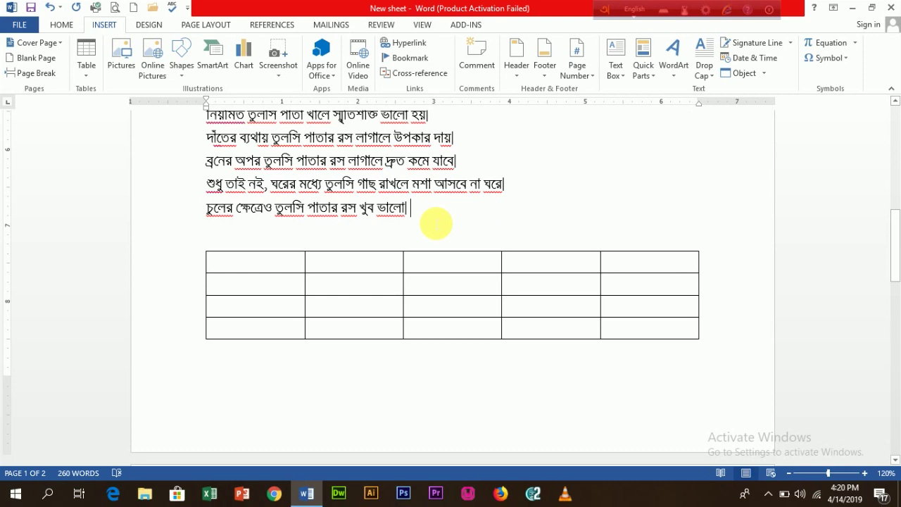
# Open the Insert Pictures dialog and close it without inserting anything.
pyautogui.click(121, 55)
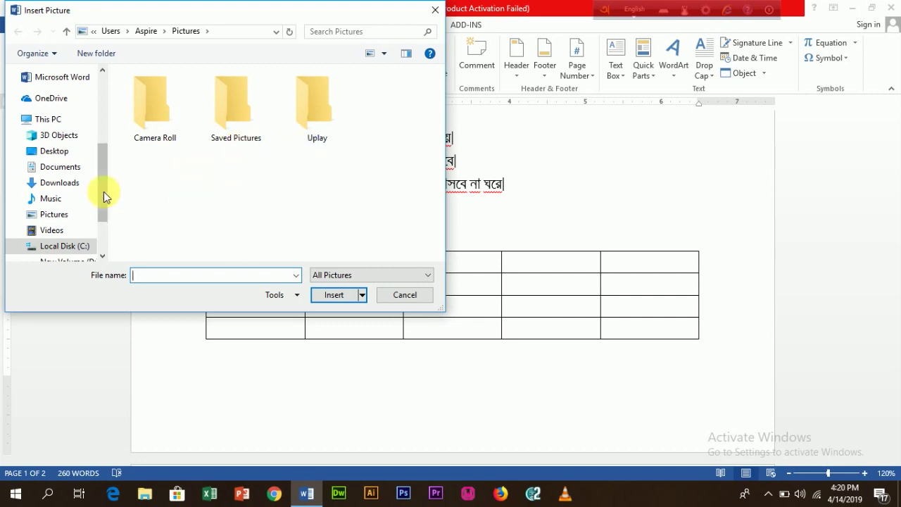
pyautogui.moveTo(104, 192); pyautogui.dragTo(92, 121)
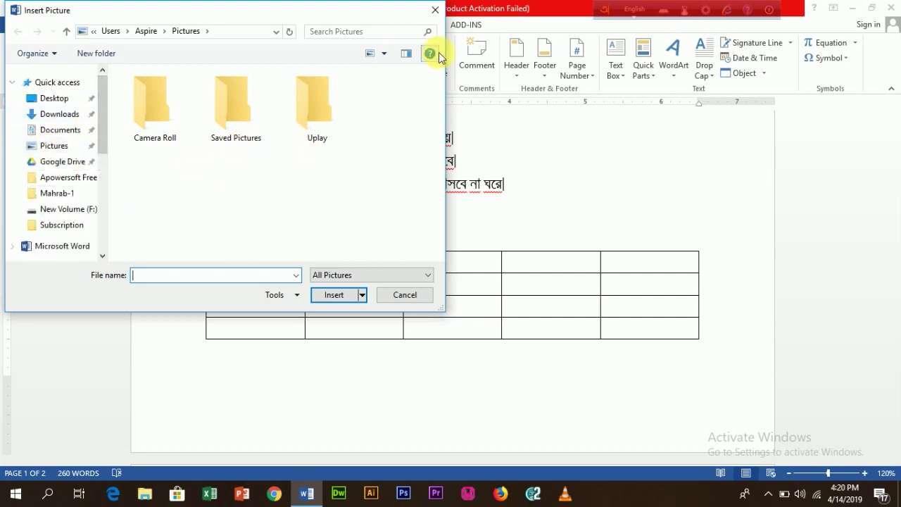
pyautogui.click(434, 12)
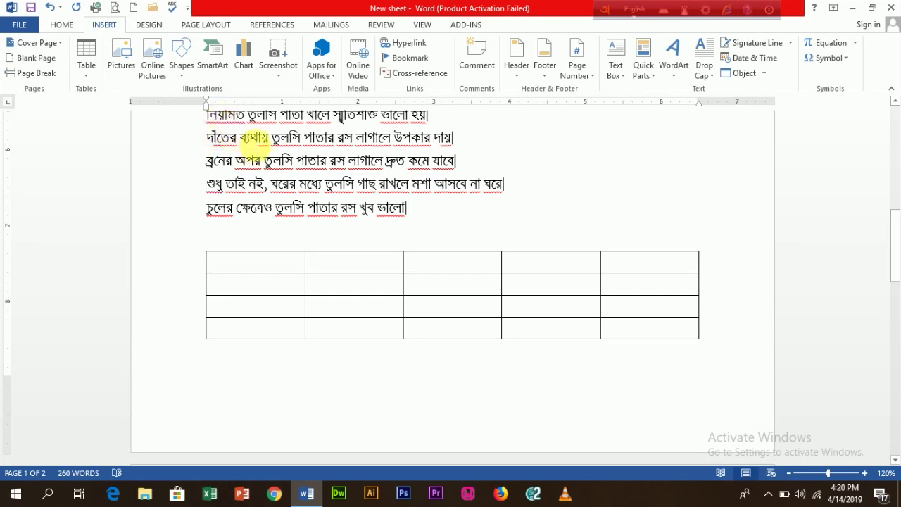
# Bring blank page 2 into view and open the Shapes gallery.
pyautogui.scroll(3, 373, 235)
pyautogui.scroll(4, 369, 225)
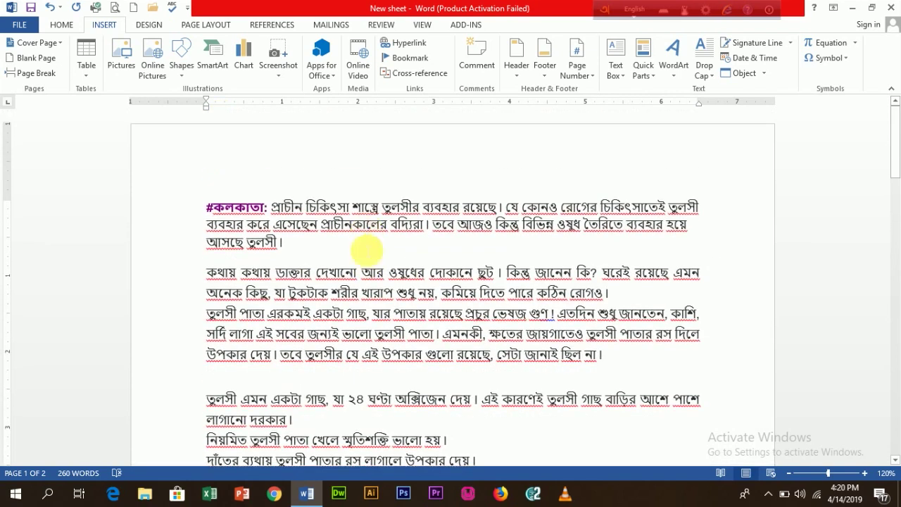
pyautogui.scroll(-6, 368, 251)
pyautogui.scroll(-3, 368, 252)
pyautogui.click(181, 65)
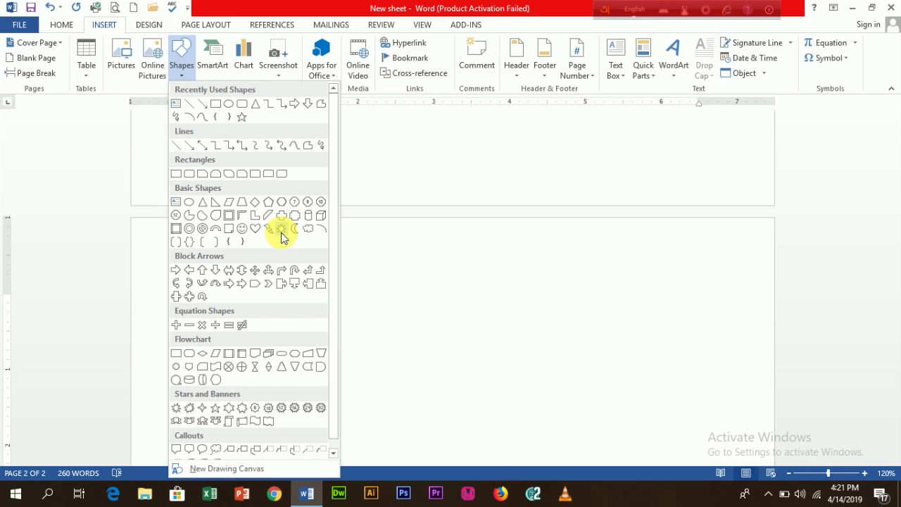
# Draw a Sun shape from Basic Shapes on page 2, then delete it.
pyautogui.click(281, 232)
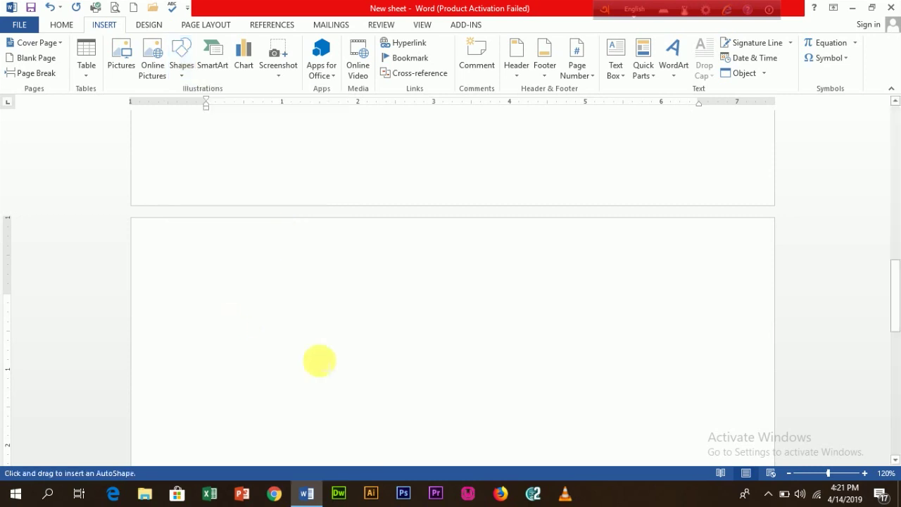
pyautogui.moveTo(222, 305); pyautogui.dragTo(370, 421)
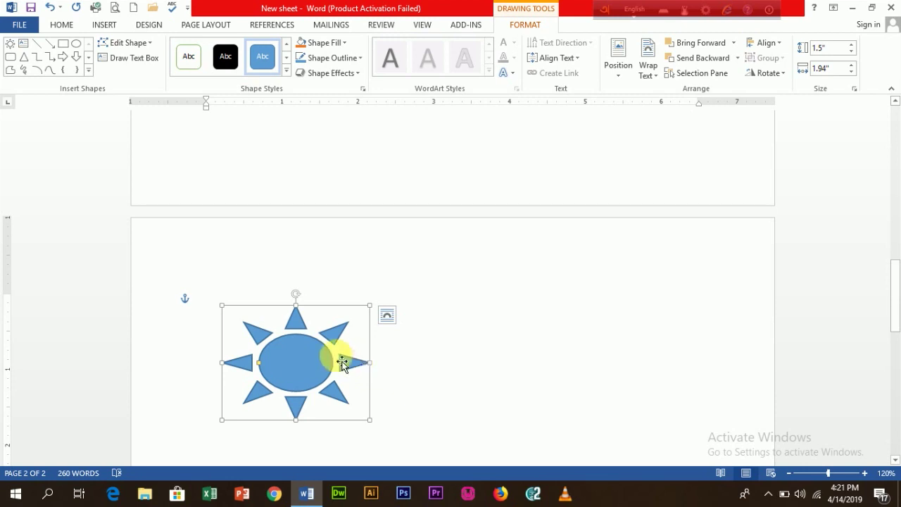
pyautogui.press('Delete')
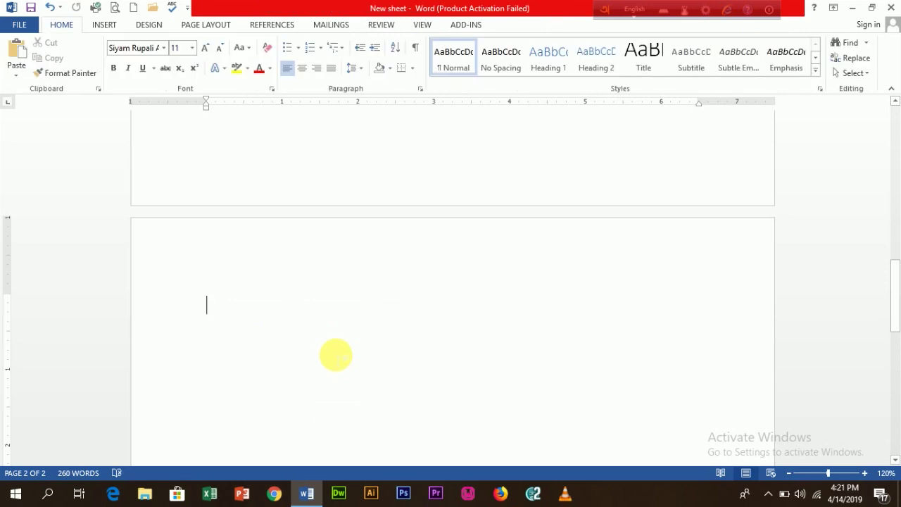
pyautogui.click(104, 27)
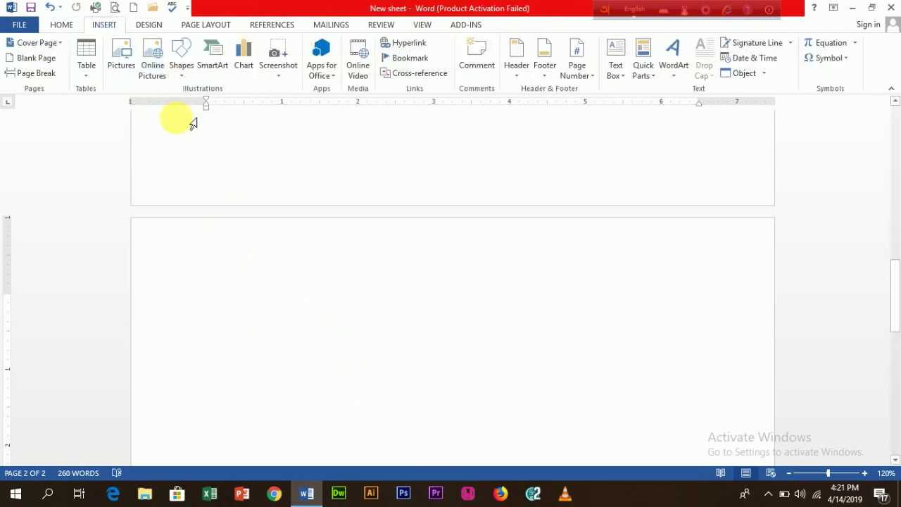
pyautogui.click(206, 64)
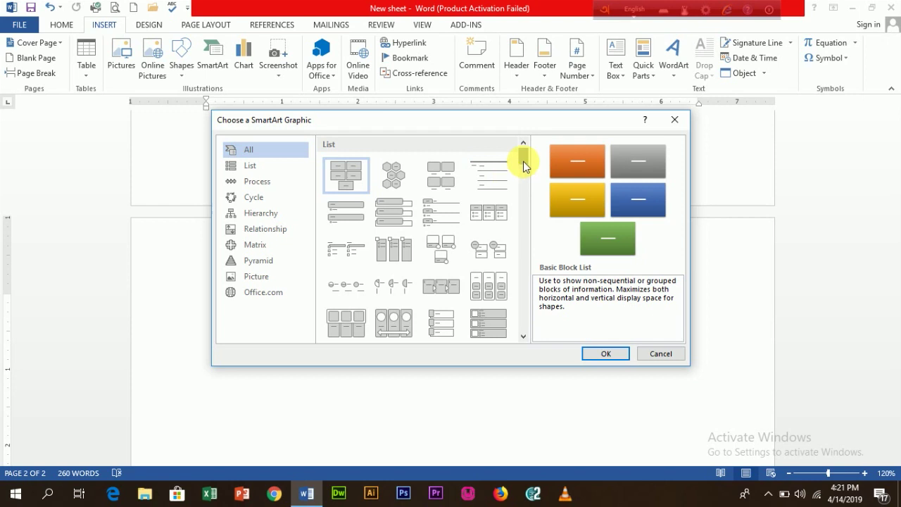
pyautogui.click(258, 169)
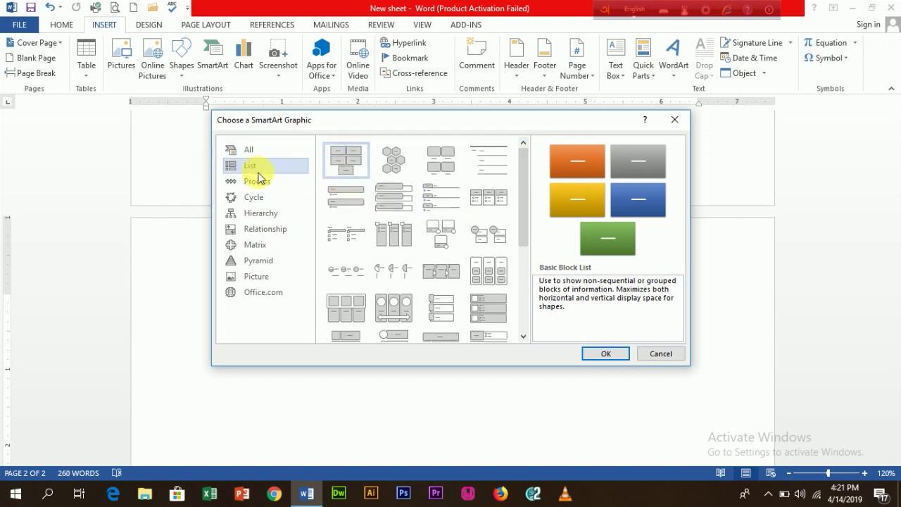
pyautogui.click(258, 184)
pyautogui.click(260, 211)
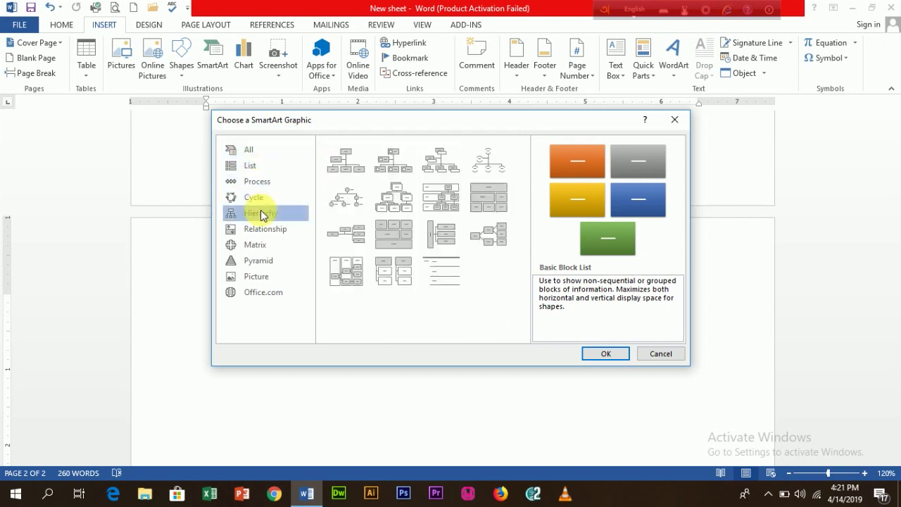
pyautogui.click(257, 182)
pyautogui.click(261, 167)
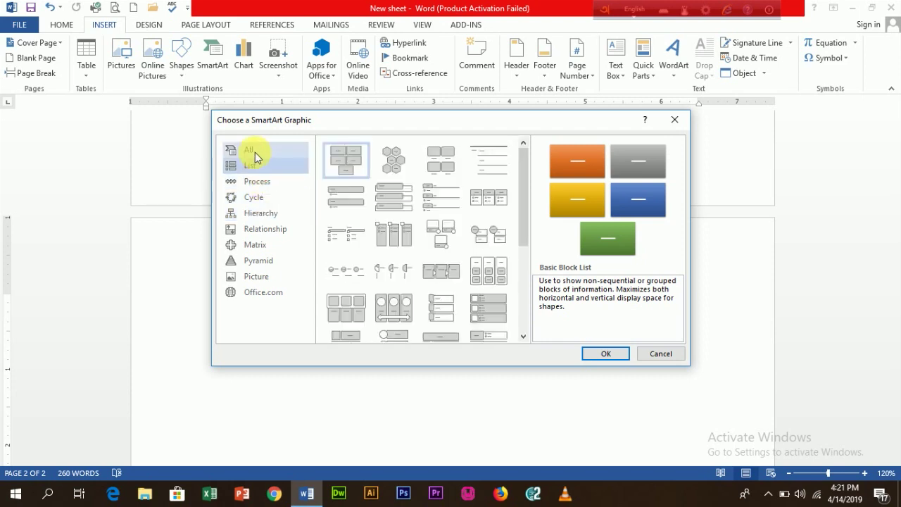
pyautogui.click(253, 153)
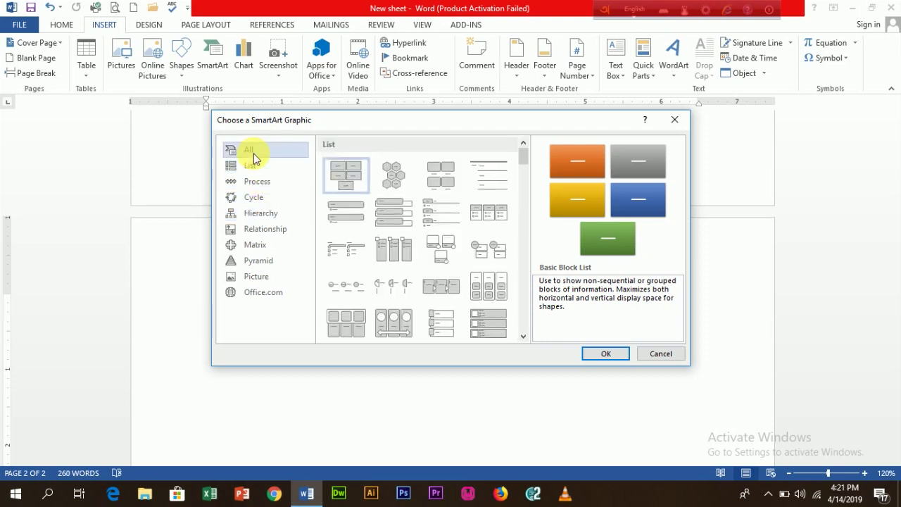
pyautogui.click(345, 181)
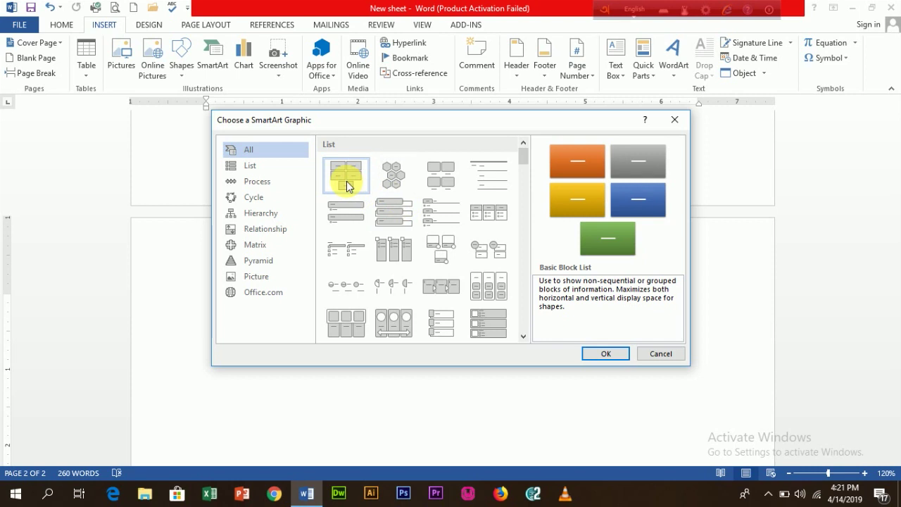
pyautogui.click(610, 354)
pyautogui.scroll(-2, 376, 308)
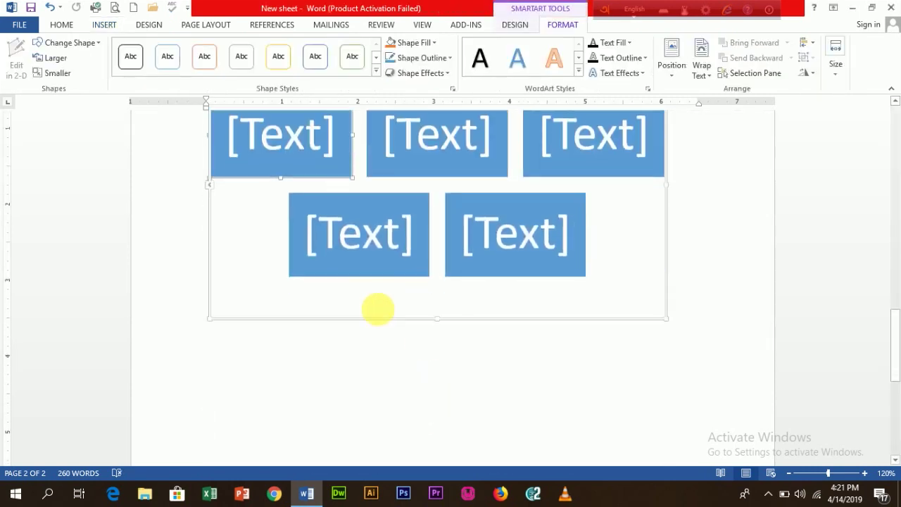
pyautogui.scroll(1, 378, 306)
pyautogui.click(375, 329)
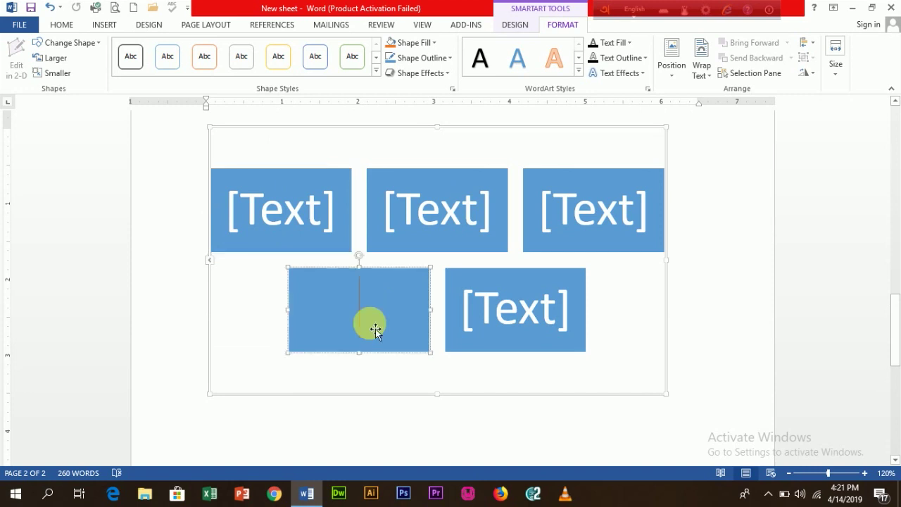
pyautogui.click(293, 211)
pyautogui.click(450, 219)
pyautogui.click(596, 213)
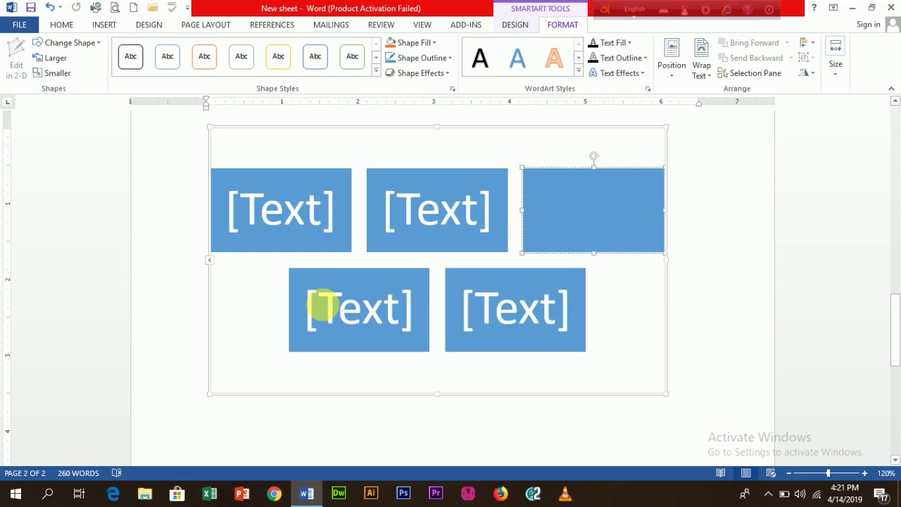
pyautogui.hotkey('ctrl', 'z')
pyautogui.click(104, 27)
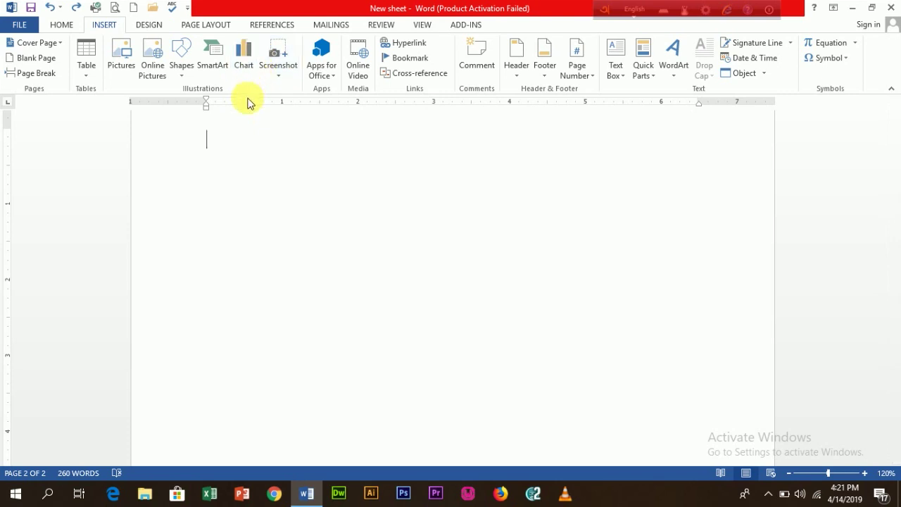
# Insert a Stacked Column chart and dismiss the activation prompt.
pyautogui.click(243, 60)
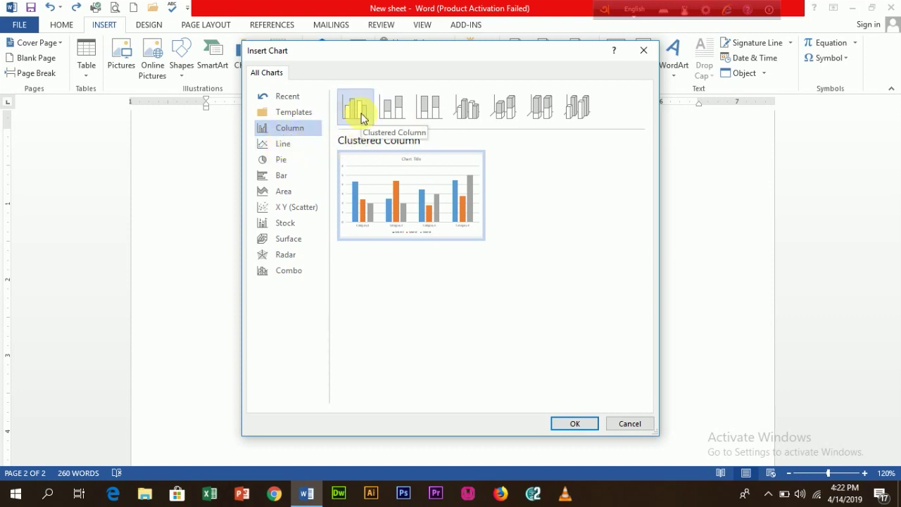
pyautogui.click(392, 115)
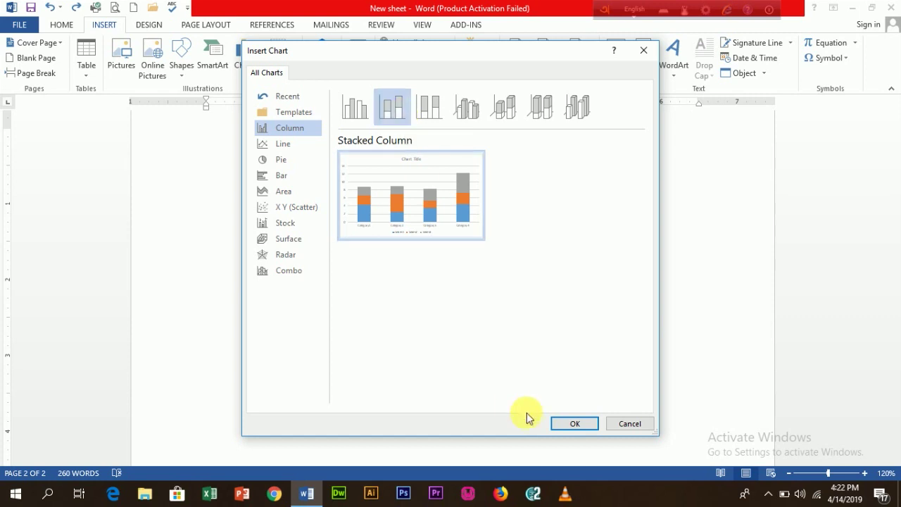
pyautogui.click(583, 423)
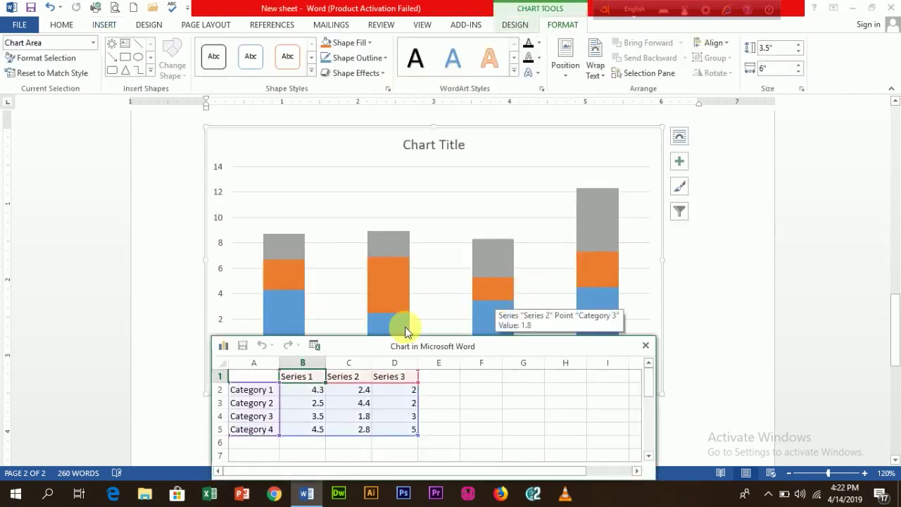
pyautogui.click(366, 345)
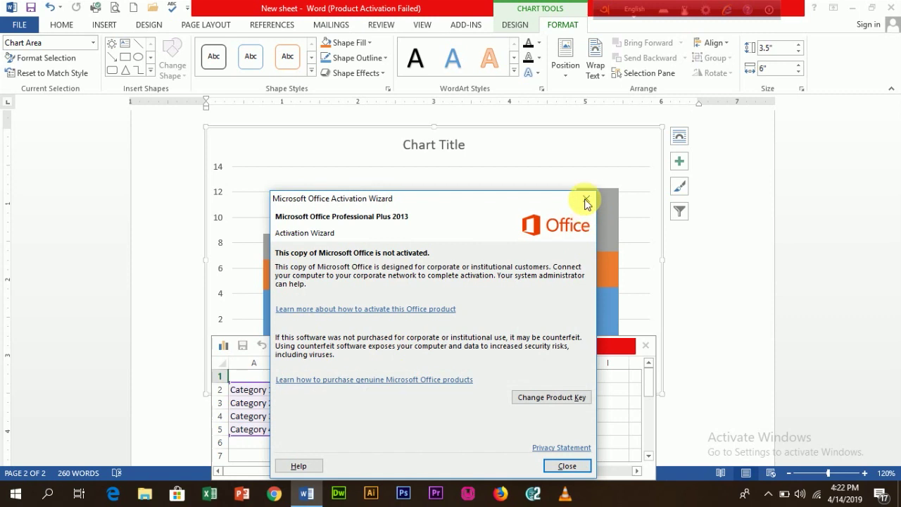
pyautogui.click(587, 202)
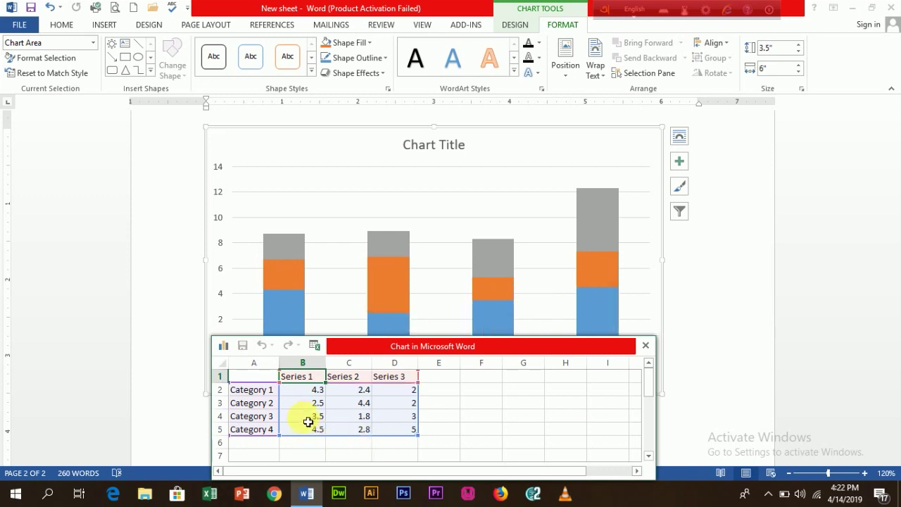
# Change Series 1 Category 1 to 15, undo it back to 4.3, and close the data sheet.
pyautogui.click(316, 394)
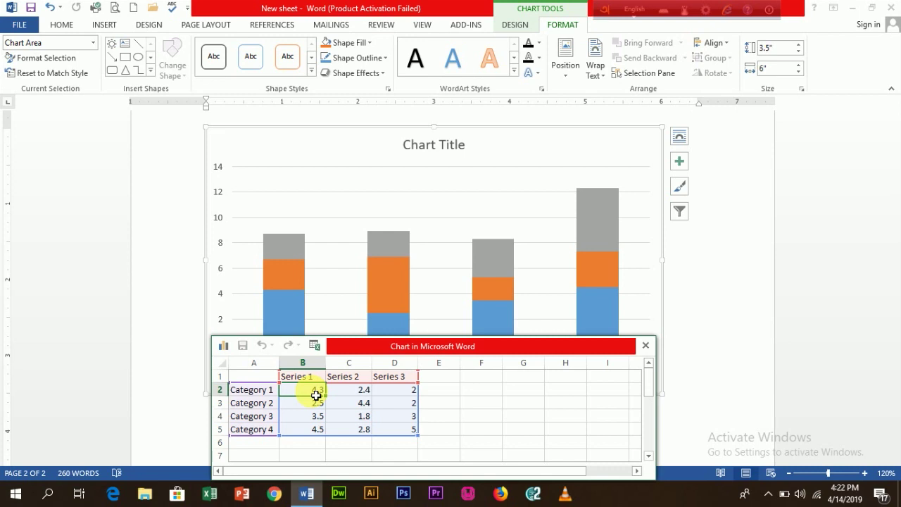
pyautogui.write('15')
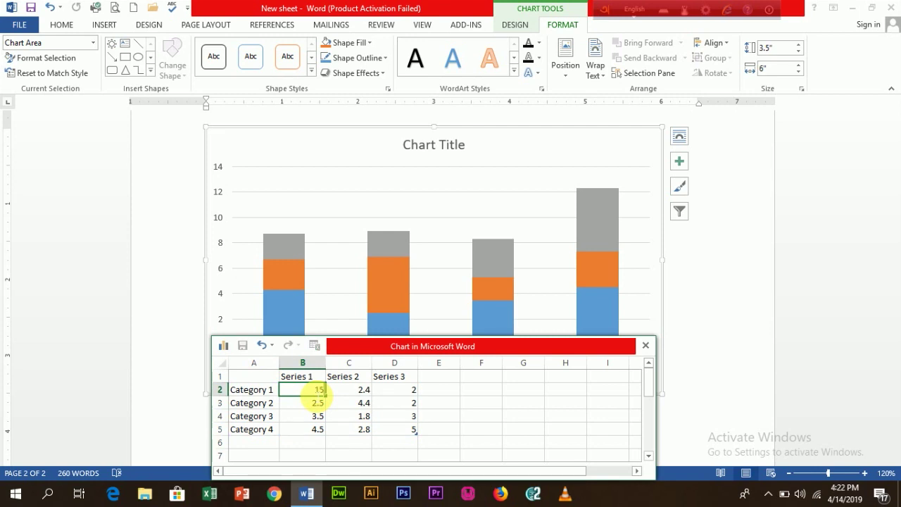
pyautogui.press('Return')
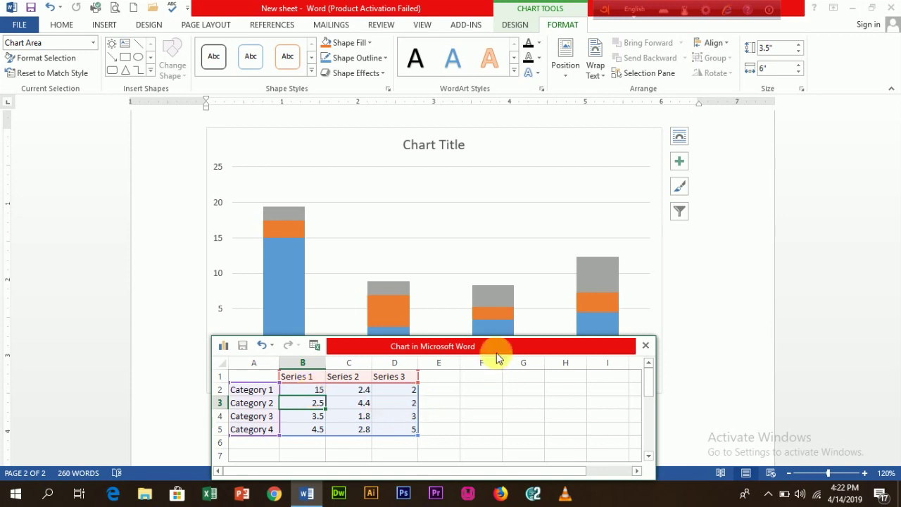
pyautogui.hotkey('ctrl', 'z')
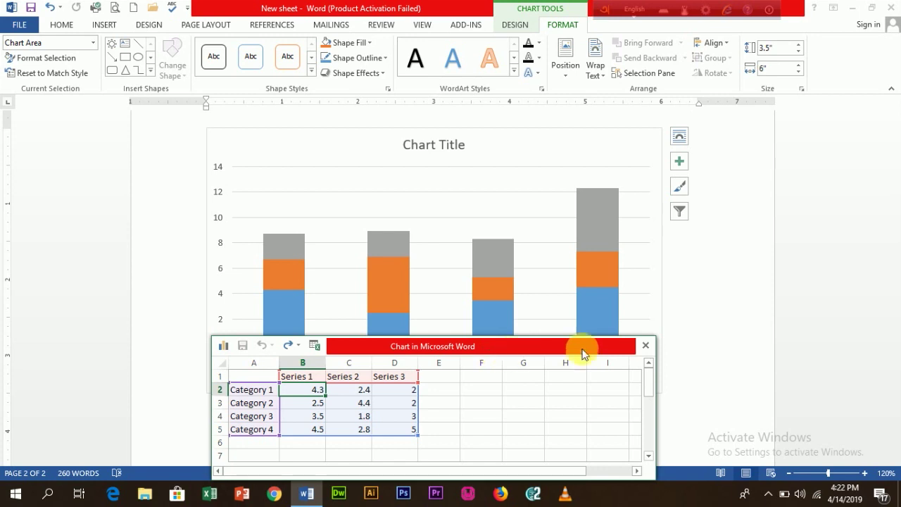
pyautogui.click(645, 345)
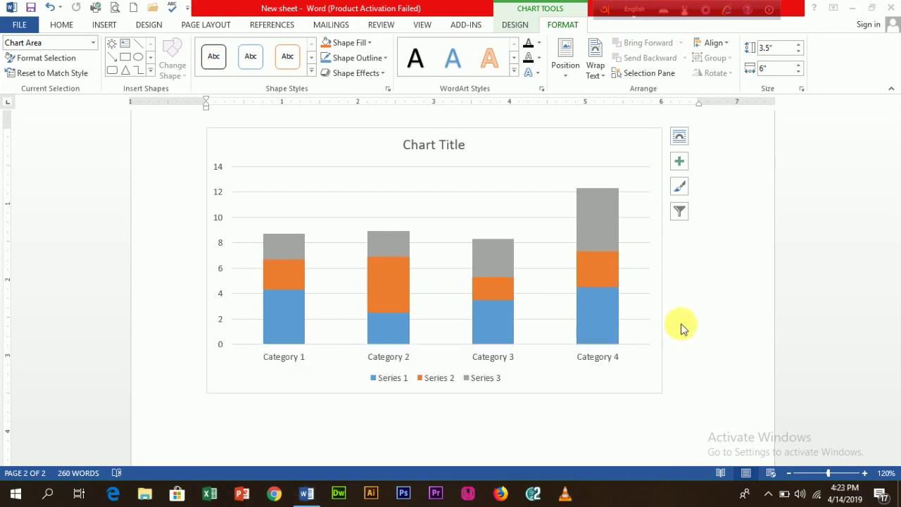
pyautogui.click(392, 257)
# Add a new comment from the Insert tab, then discard the empty comment.
pyautogui.click(392, 258)
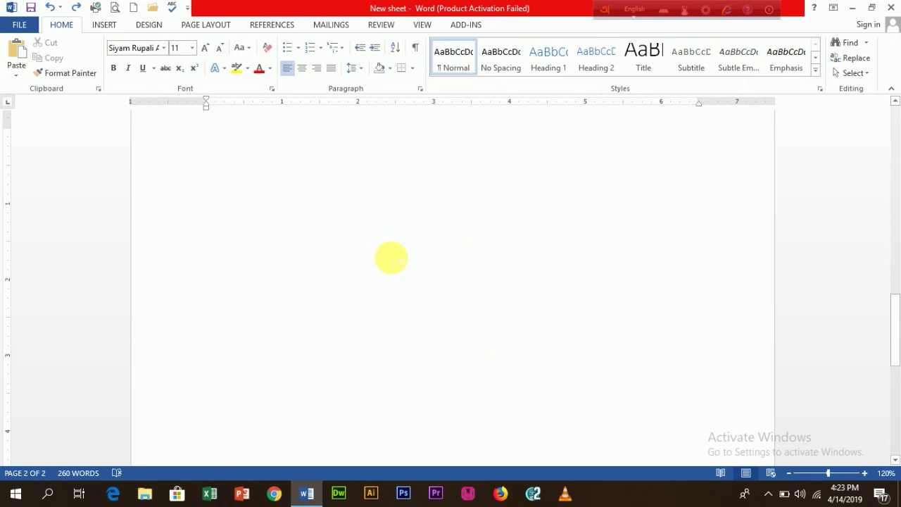
pyautogui.click(103, 28)
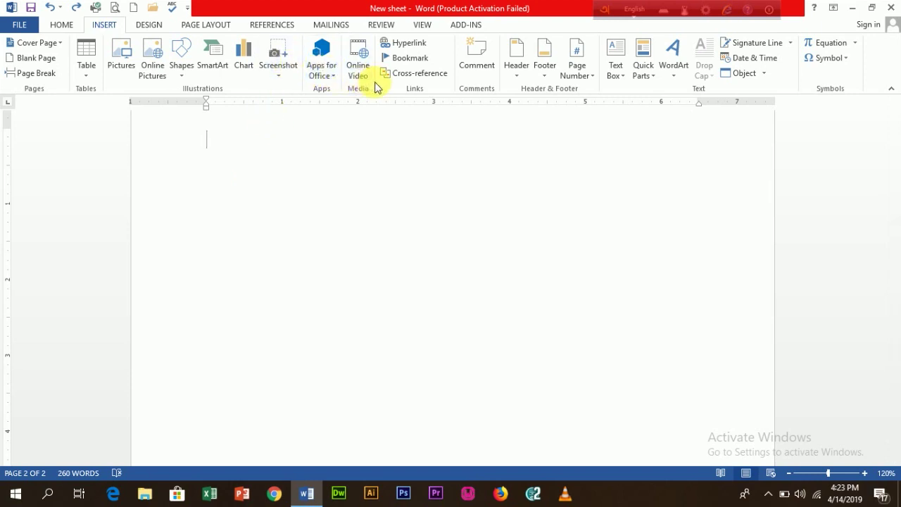
pyautogui.click(478, 71)
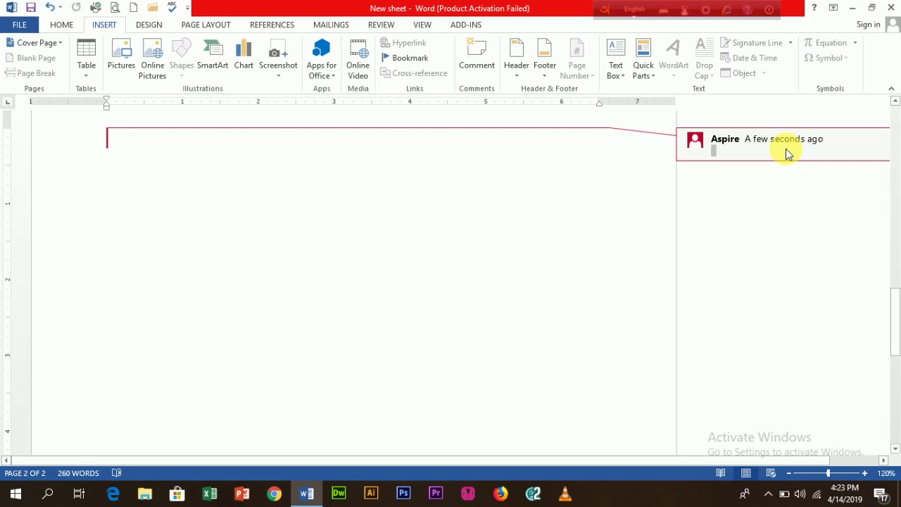
pyautogui.hotkey('ctrl', 'z')
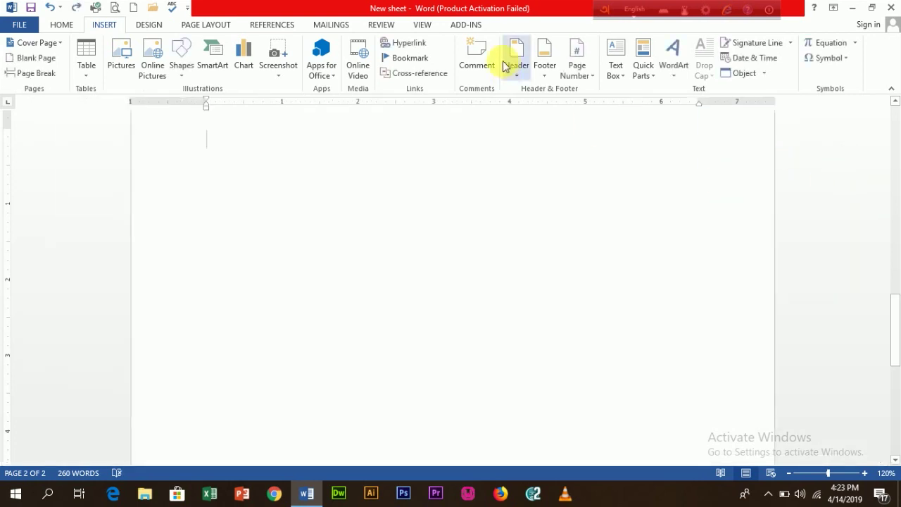
# Insert the Blank header design, clear its [Type here] placeholder, and return to the body.
pyautogui.click(516, 64)
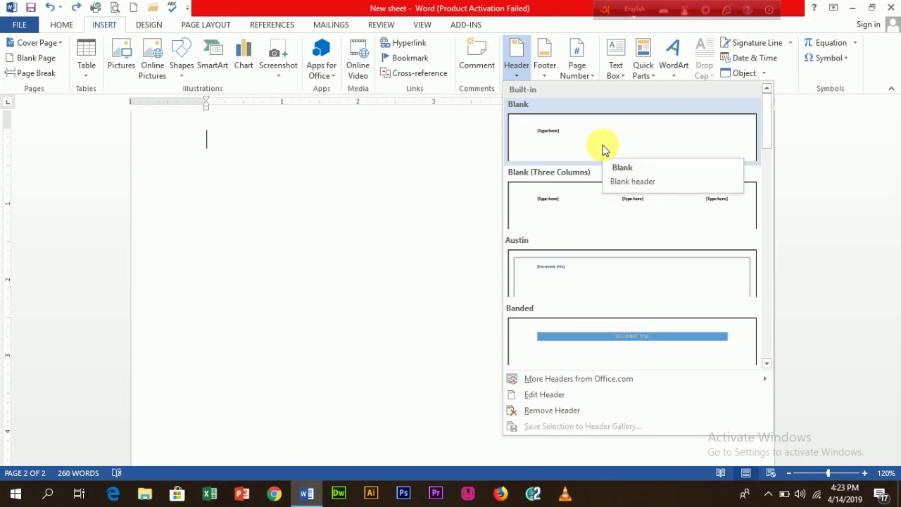
pyautogui.moveTo(764, 137)
pyautogui.mouseDown()
pyautogui.moveTo(767, 219)
pyautogui.moveTo(748, 357)
pyautogui.moveTo(765, 105)
pyautogui.mouseUp()
pyautogui.click(642, 149)
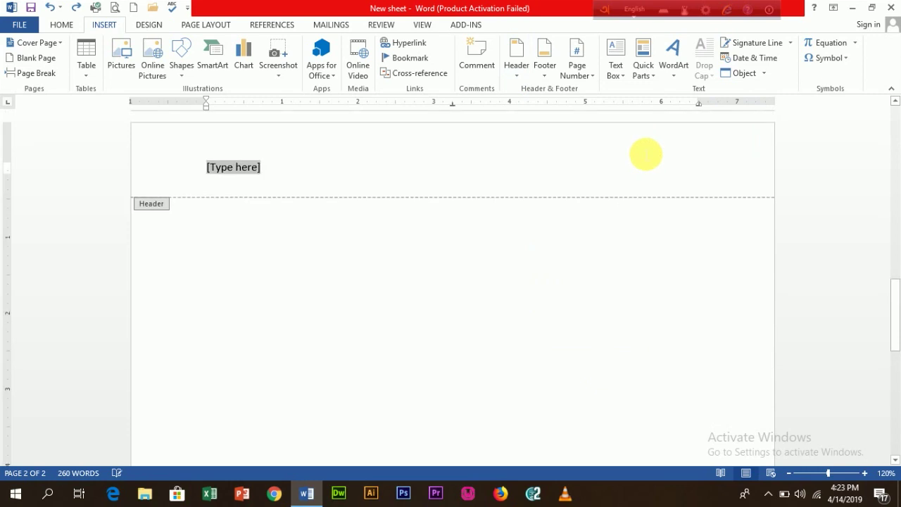
pyautogui.click(226, 176)
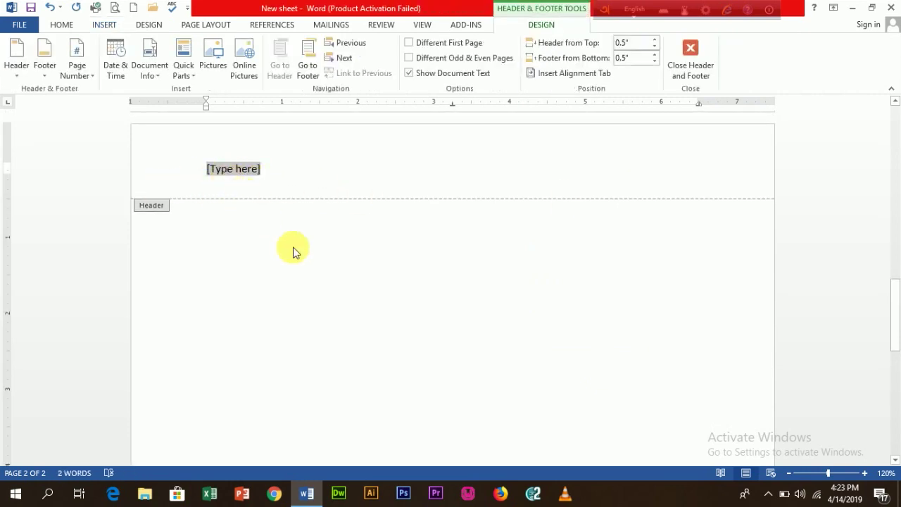
pyautogui.hotkey('ctrl', 'v')
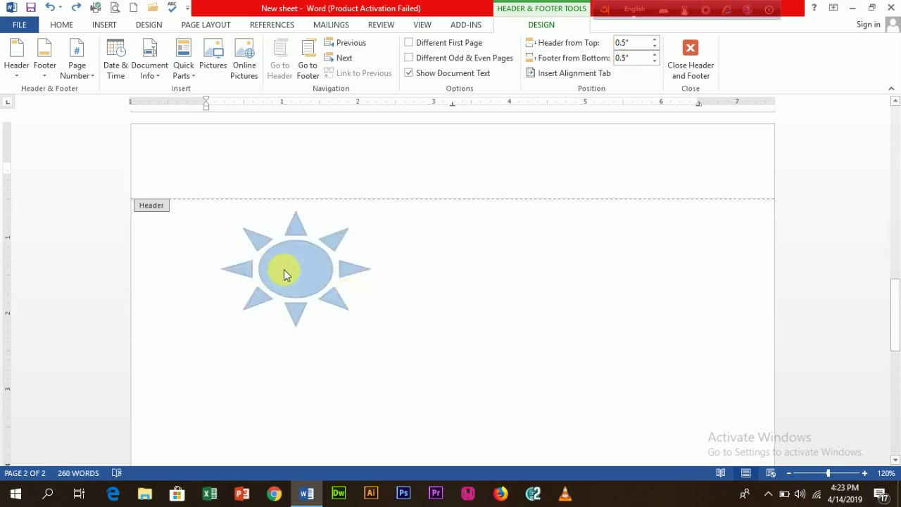
pyautogui.doubleClick(467, 272)
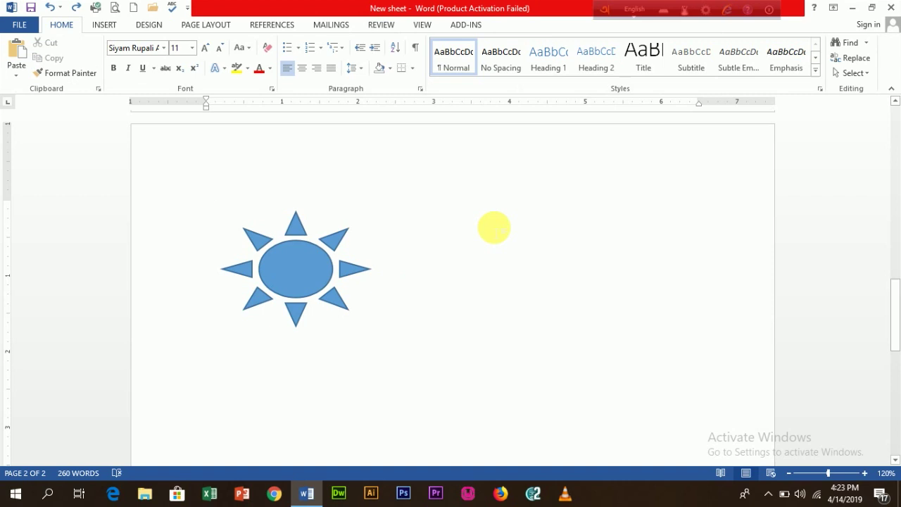
pyautogui.scroll(-7, 521, 235)
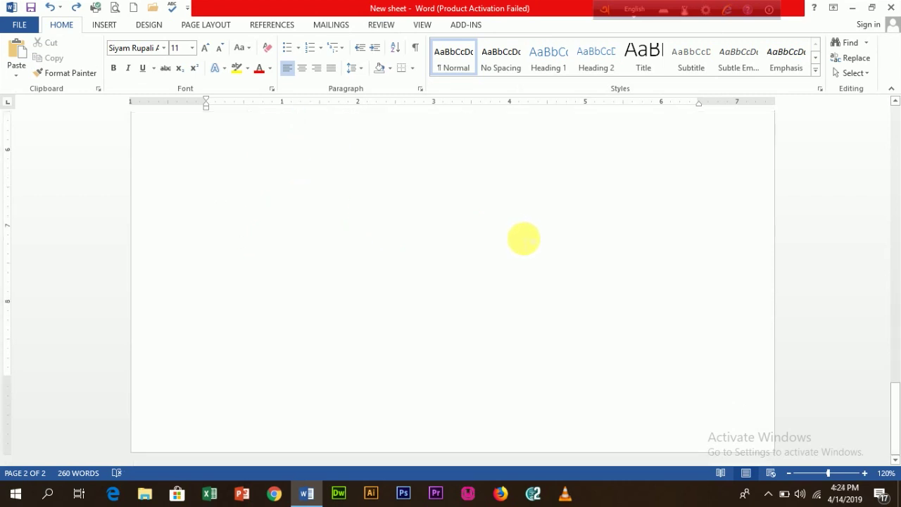
pyautogui.scroll(10, 523, 239)
pyautogui.scroll(5, 528, 242)
pyautogui.scroll(4, 528, 242)
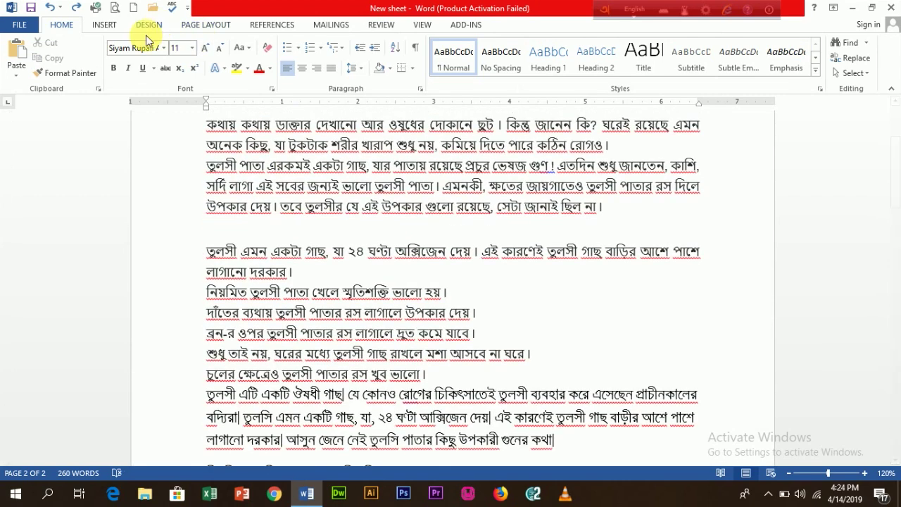
# Insert the Blank built-in footer design.
pyautogui.click(104, 27)
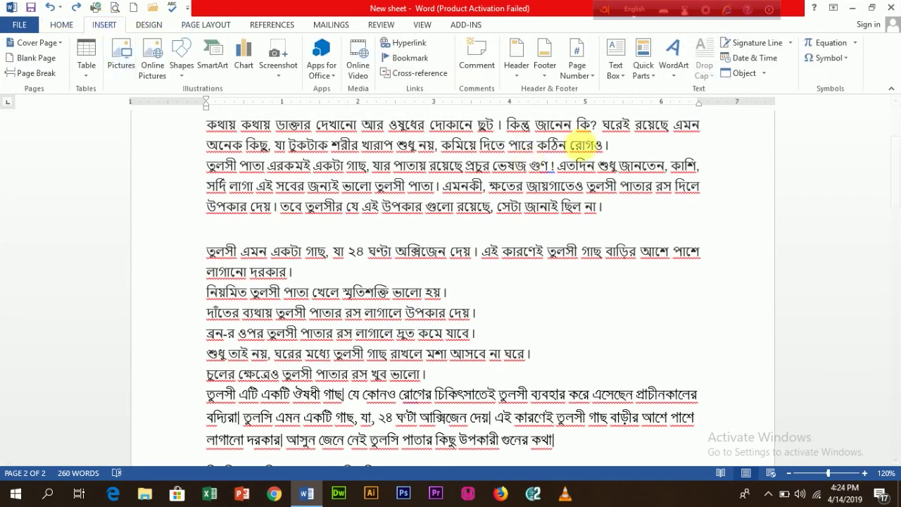
pyautogui.click(543, 56)
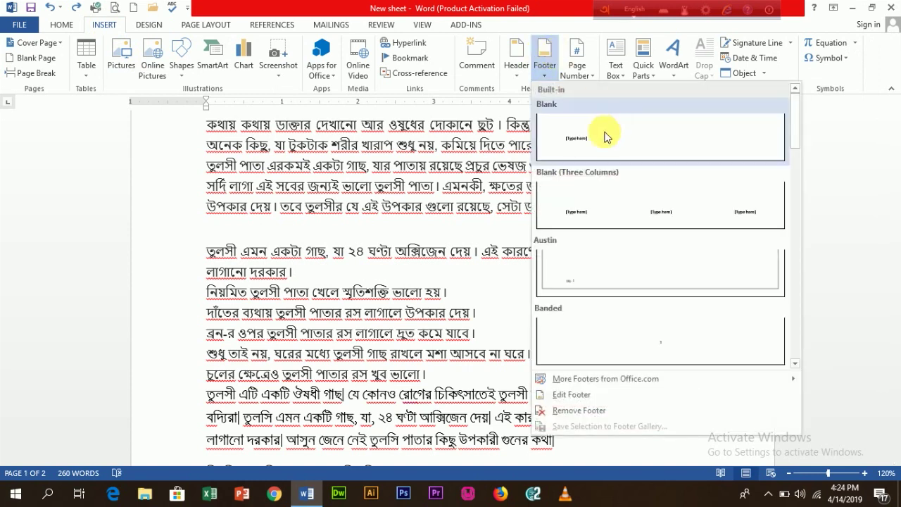
pyautogui.click(603, 135)
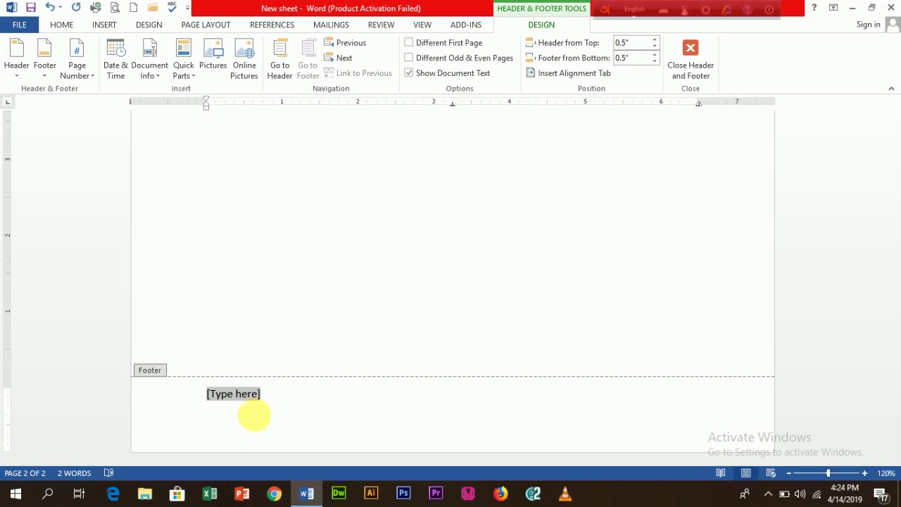
# Type the footer text 'd/fdc/hbfv/12' into the footer placeholder.
pyautogui.click(228, 393)
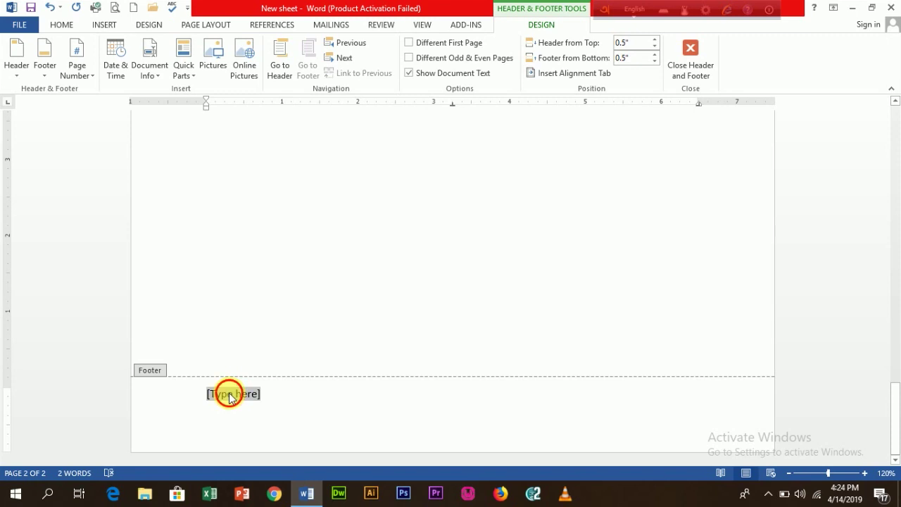
pyautogui.click(238, 395)
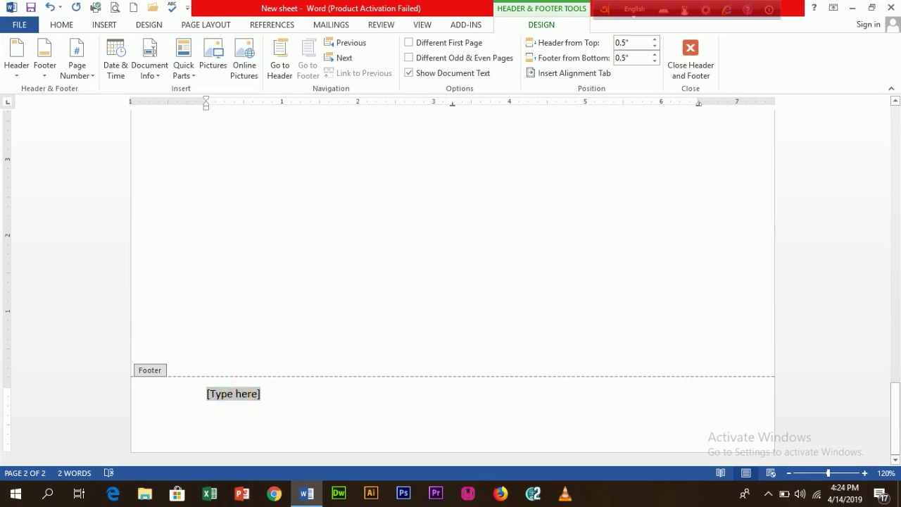
pyautogui.write('j')
pyautogui.press('BackSpace')
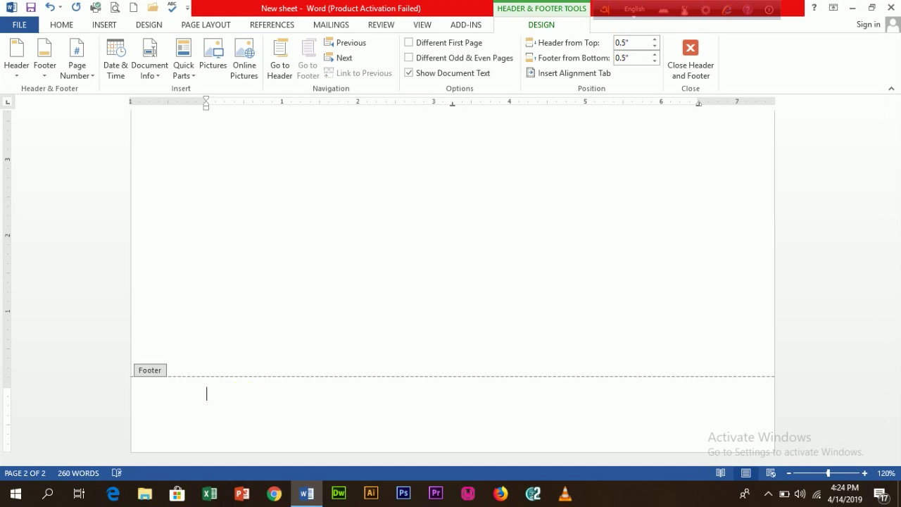
pyautogui.write('d/f')
pyautogui.write('dc/')
pyautogui.write('hbfv/')
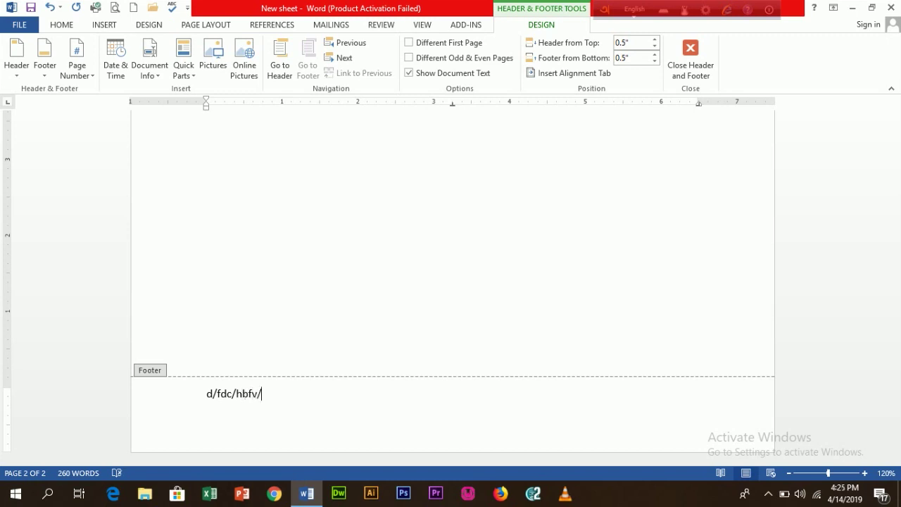
pyautogui.write('120')
pyautogui.press('BackSpace')
# Shrink the selected footer text step by step down to font size 4.
pyautogui.moveTo(274, 395); pyautogui.dragTo(203, 399)
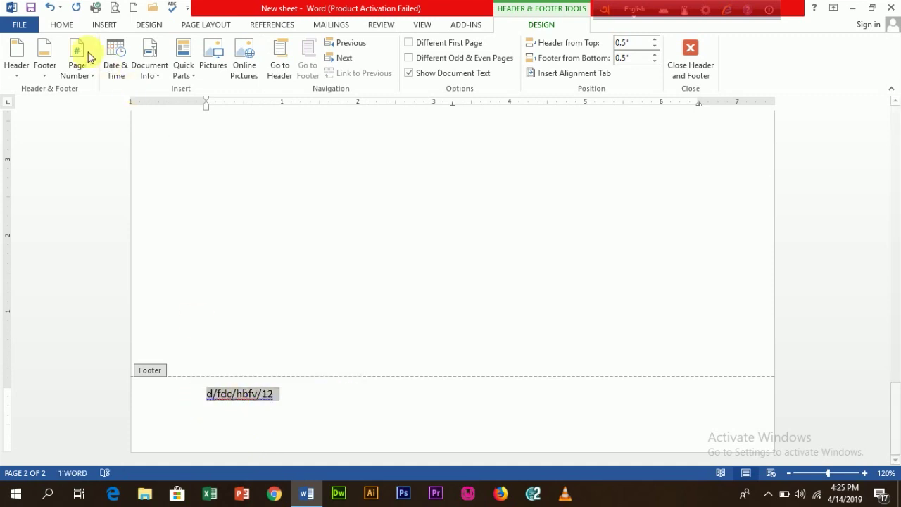
pyautogui.click(57, 28)
pyautogui.click(222, 49)
pyautogui.click(222, 49)
pyautogui.click(222, 48)
pyautogui.click(222, 49)
pyautogui.click(221, 49)
pyautogui.click(222, 49)
pyautogui.click(222, 48)
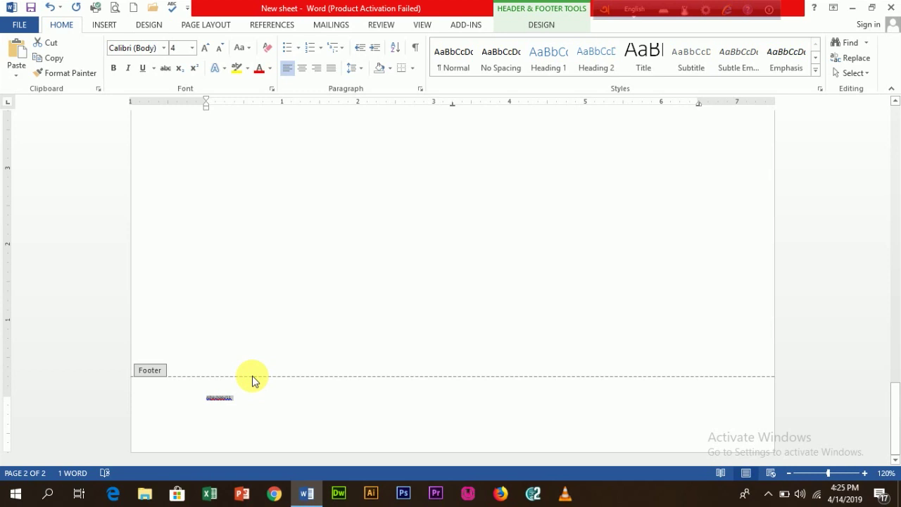
pyautogui.click(103, 25)
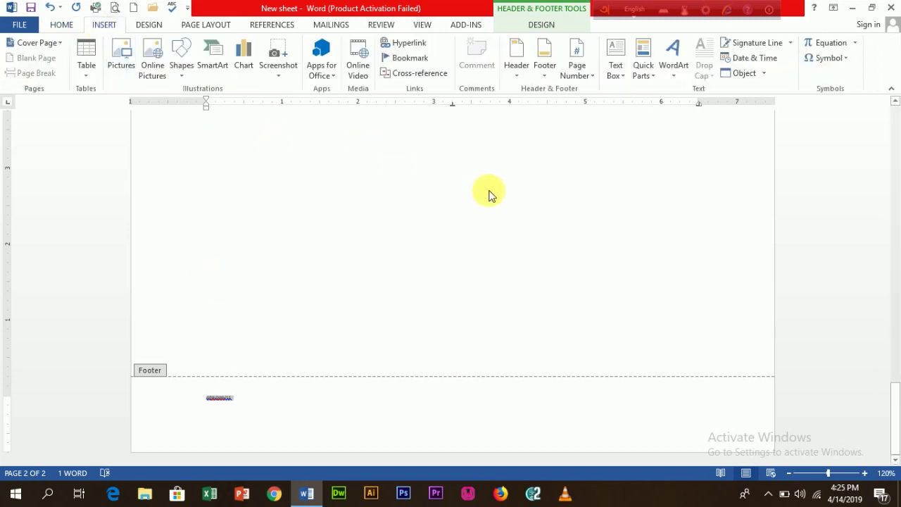
# Browse the Page Number placement options, then dismiss them without inserting a number.
pyautogui.click(576, 62)
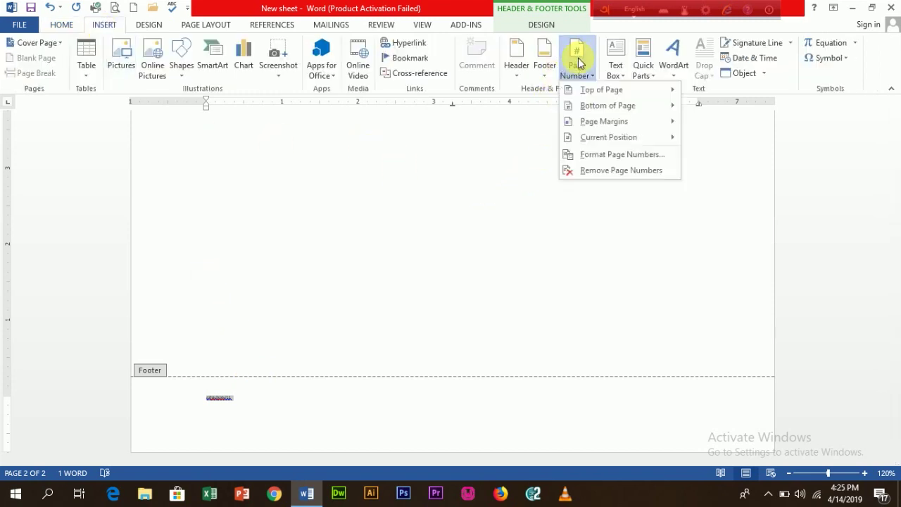
pyautogui.moveTo(592, 93)
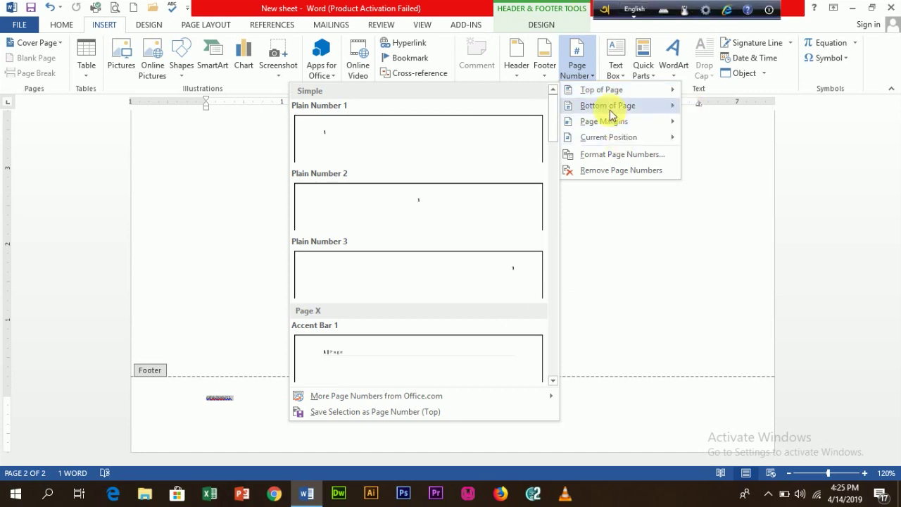
pyautogui.moveTo(610, 124)
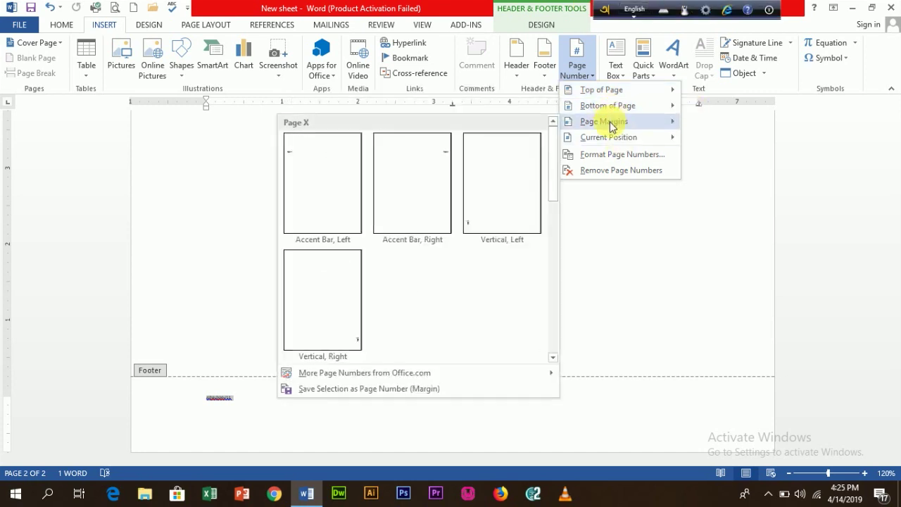
pyautogui.click(238, 192)
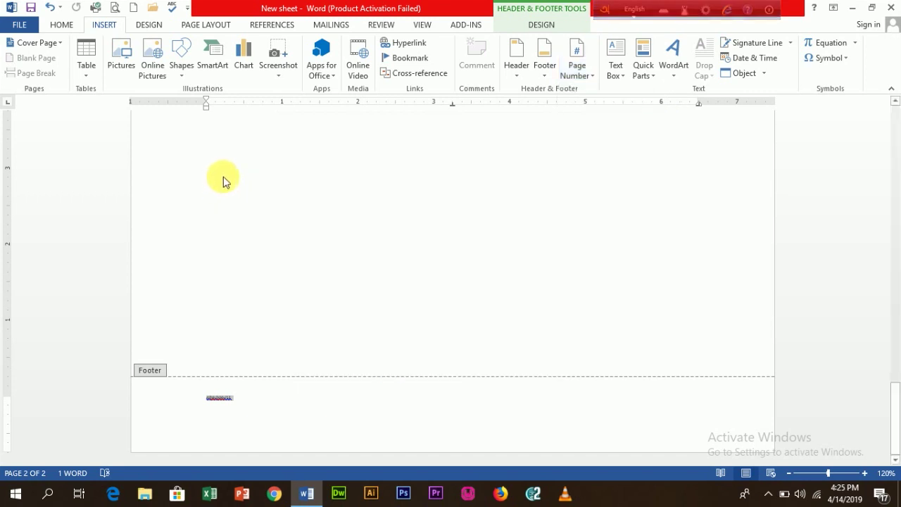
# Return to the page body and delete the blue sun shape.
pyautogui.doubleClick(524, 208)
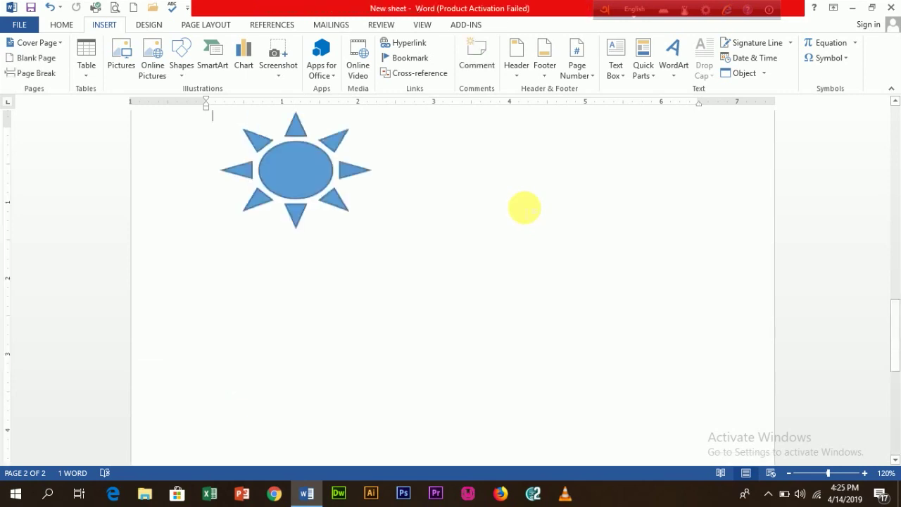
pyautogui.click(310, 211)
pyautogui.press('Delete')
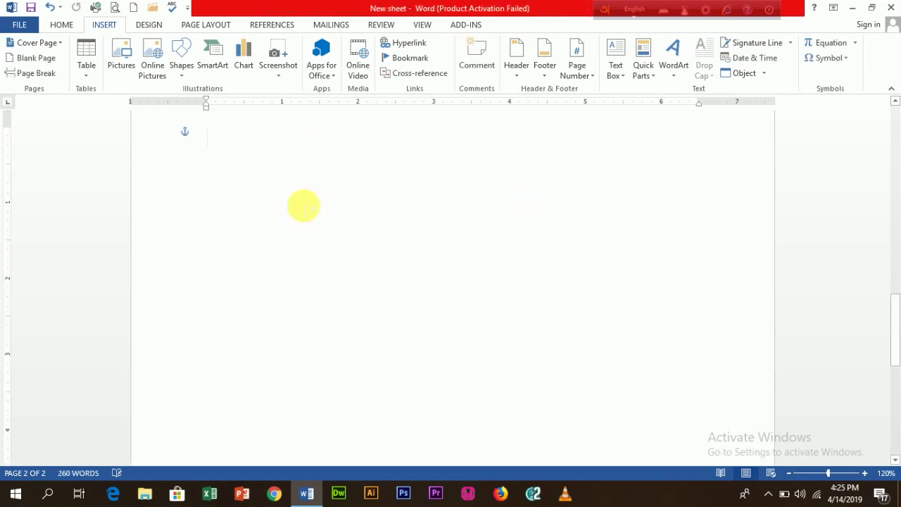
pyautogui.scroll(1, 614, 144)
pyautogui.scroll(5, 614, 145)
pyautogui.scroll(2, 603, 140)
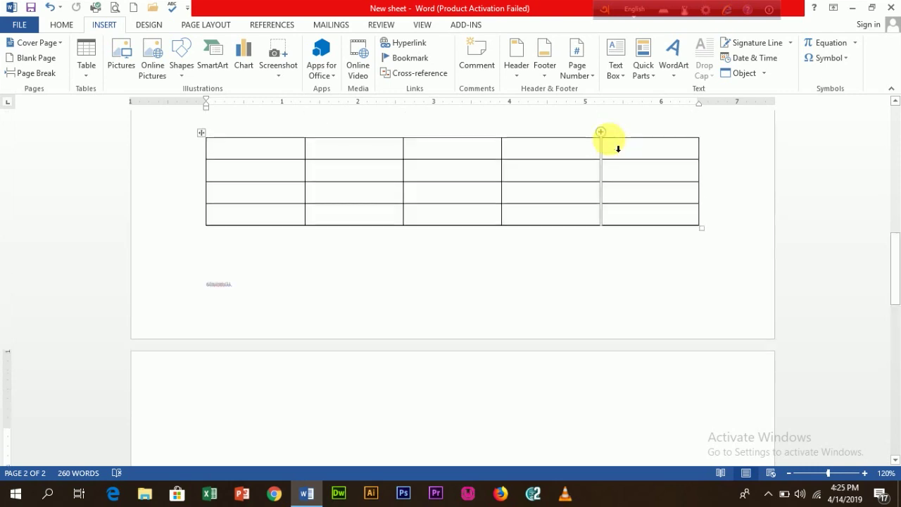
pyautogui.scroll(-4, 603, 141)
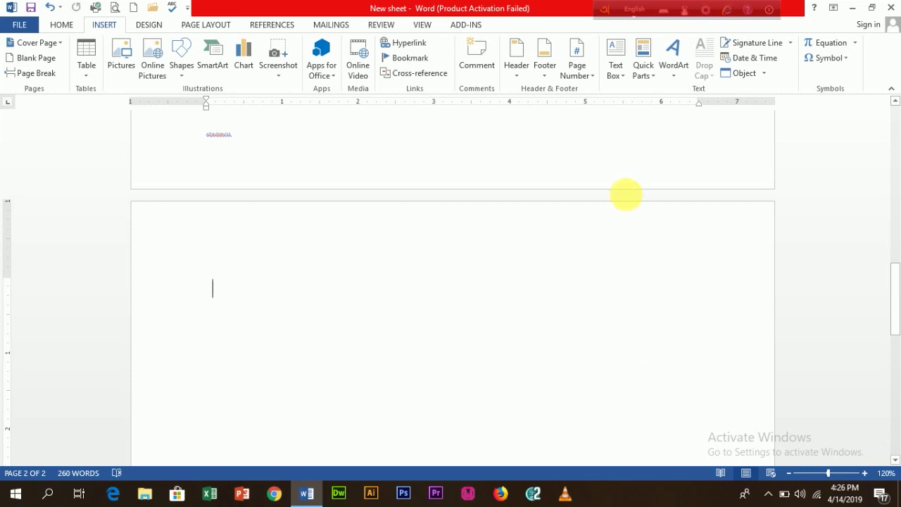
pyautogui.click(618, 53)
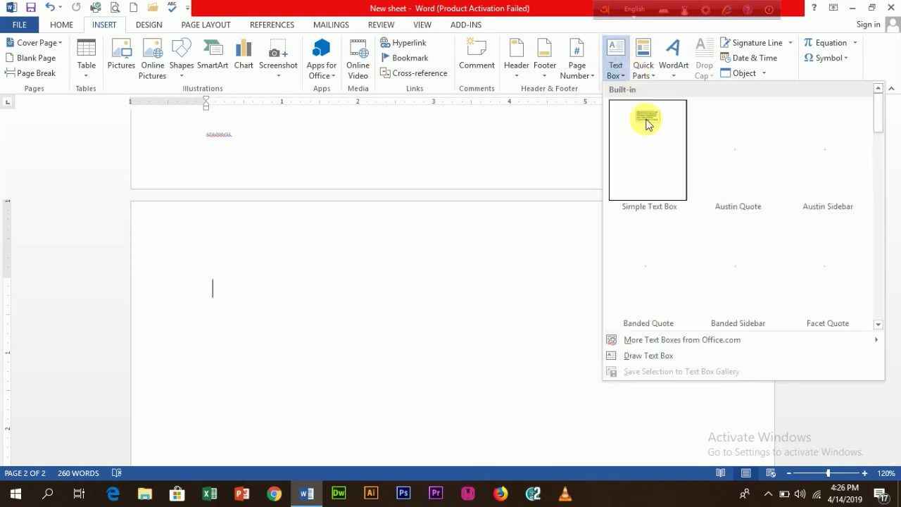
pyautogui.click(649, 145)
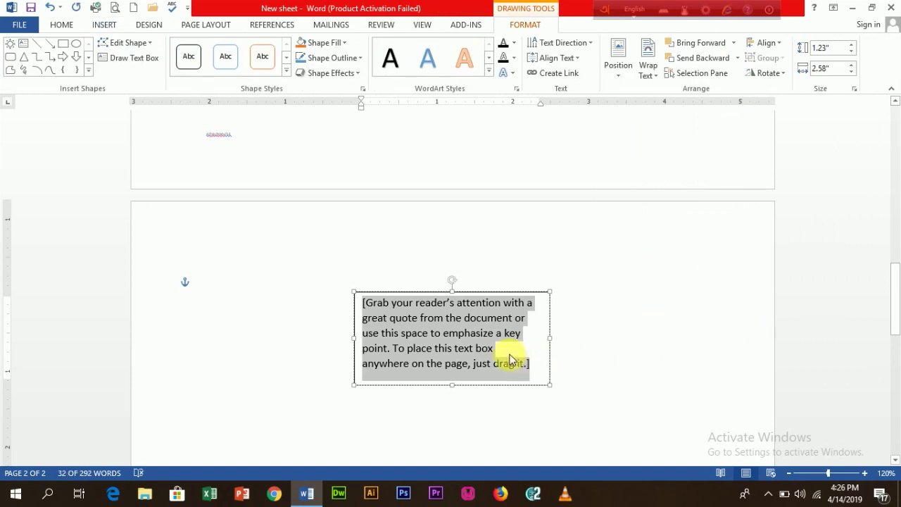
pyautogui.press('Delete')
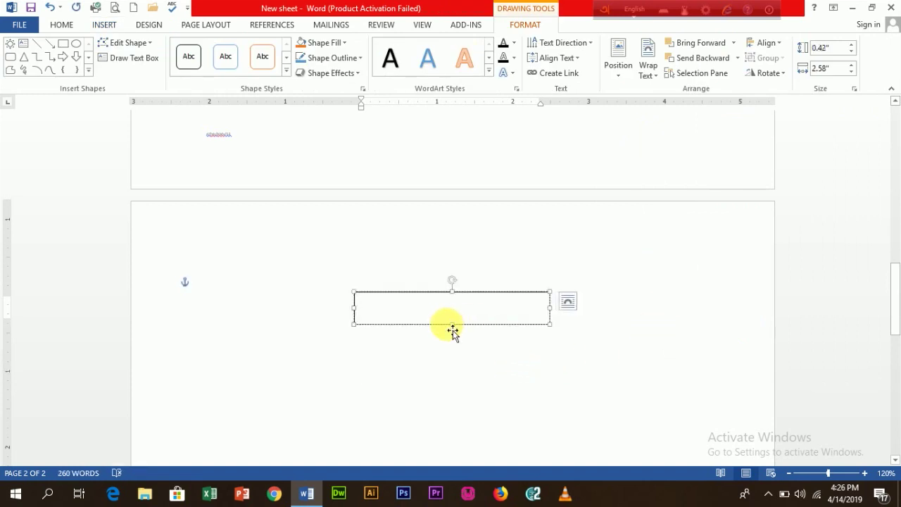
pyautogui.moveTo(452, 324); pyautogui.dragTo(452, 415)
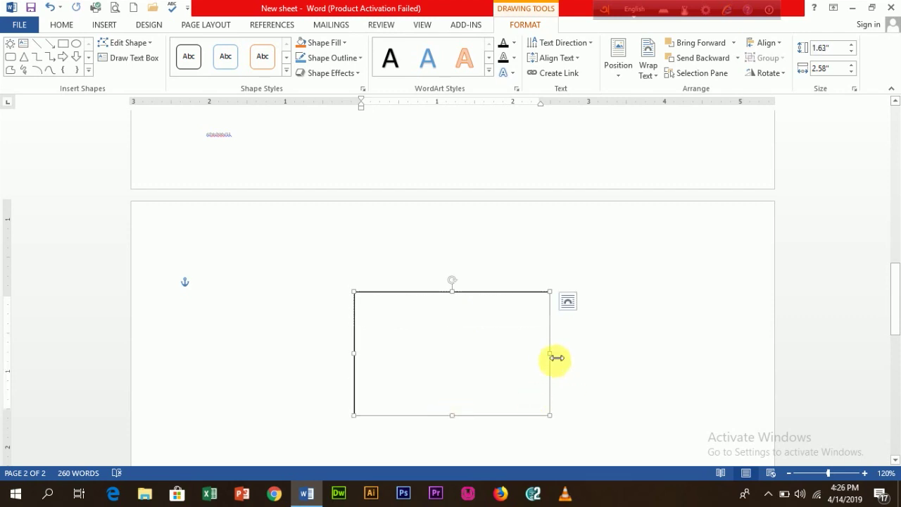
pyautogui.moveTo(556, 358); pyautogui.dragTo(495, 356)
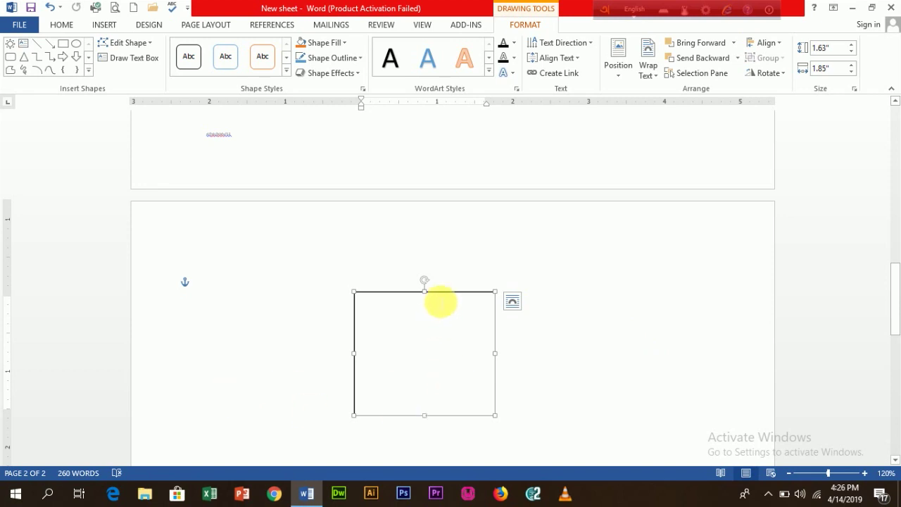
pyautogui.moveTo(440, 301)
pyautogui.mouseDown()
pyautogui.moveTo(645, 306)
pyautogui.moveTo(446, 330)
pyautogui.mouseUp()
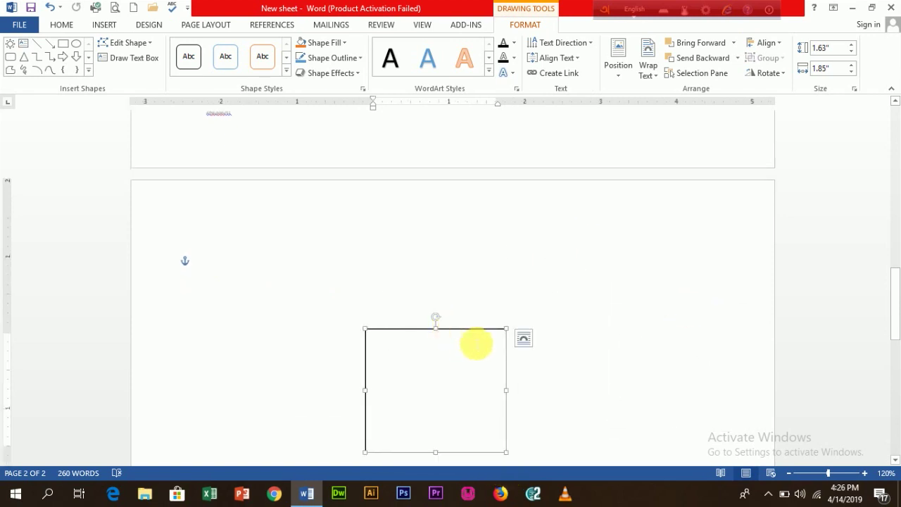
pyautogui.press('Delete')
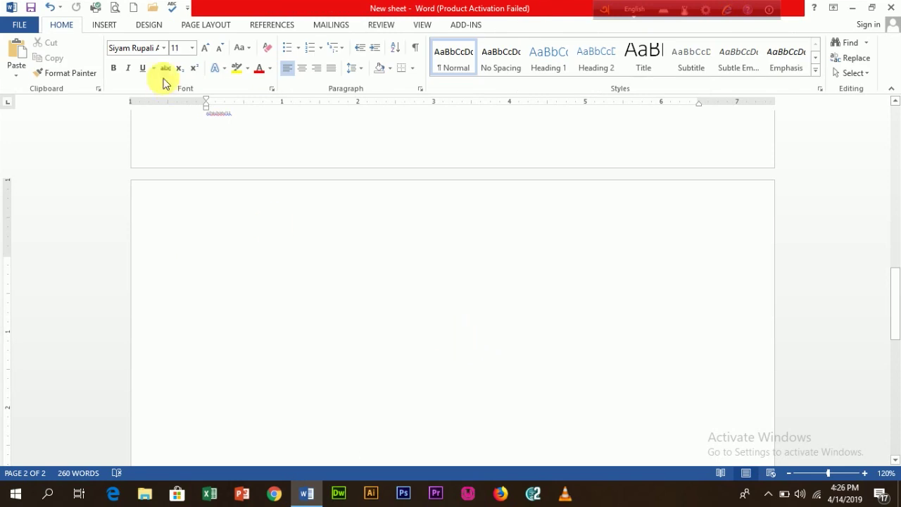
pyautogui.click(104, 25)
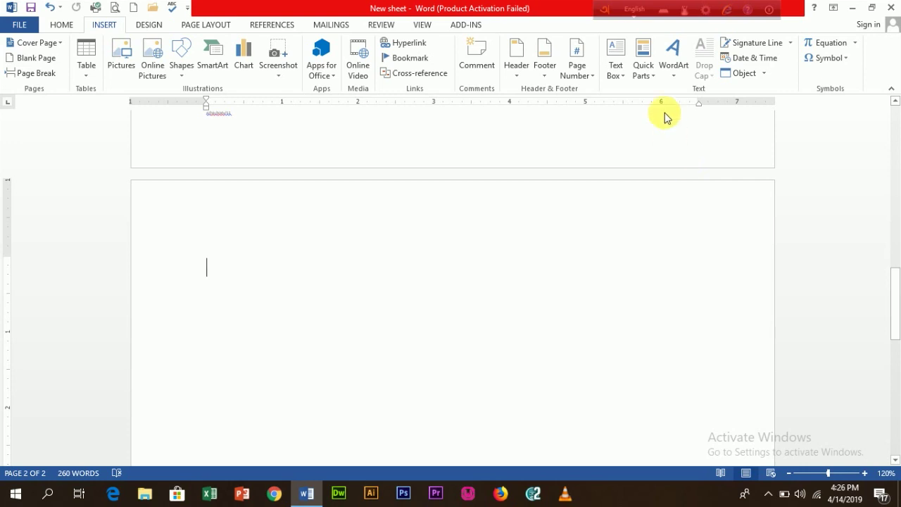
pyautogui.click(644, 59)
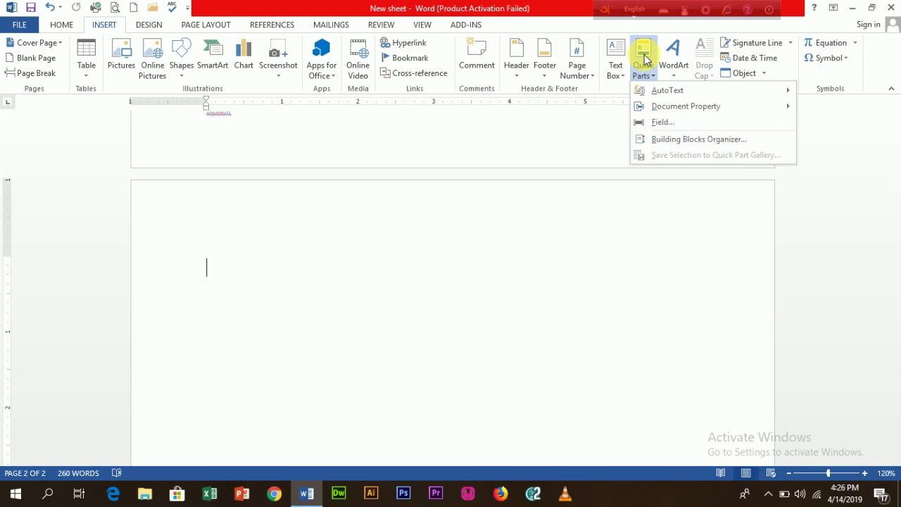
pyautogui.click(528, 270)
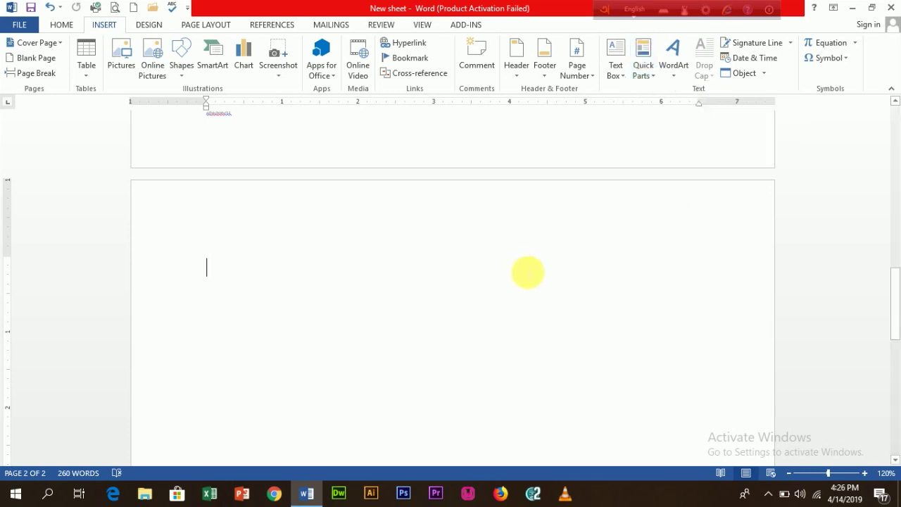
pyautogui.click(680, 59)
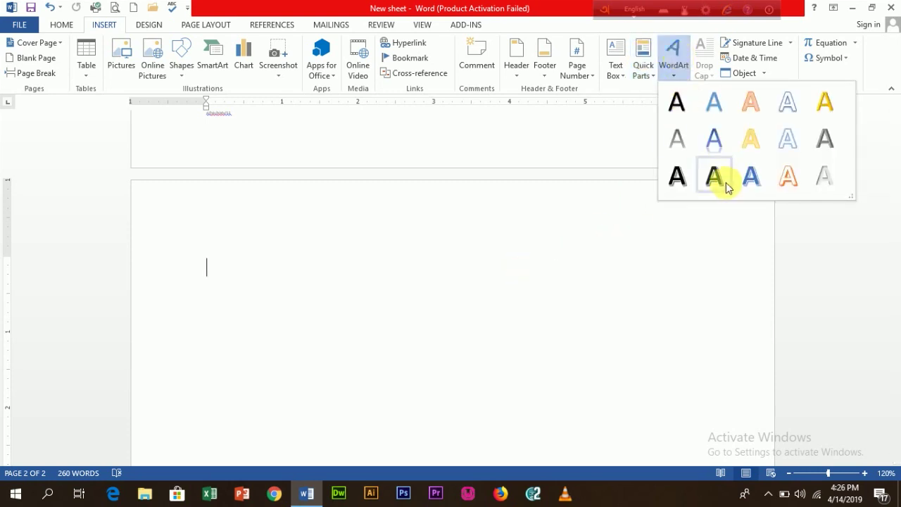
pyautogui.click(675, 102)
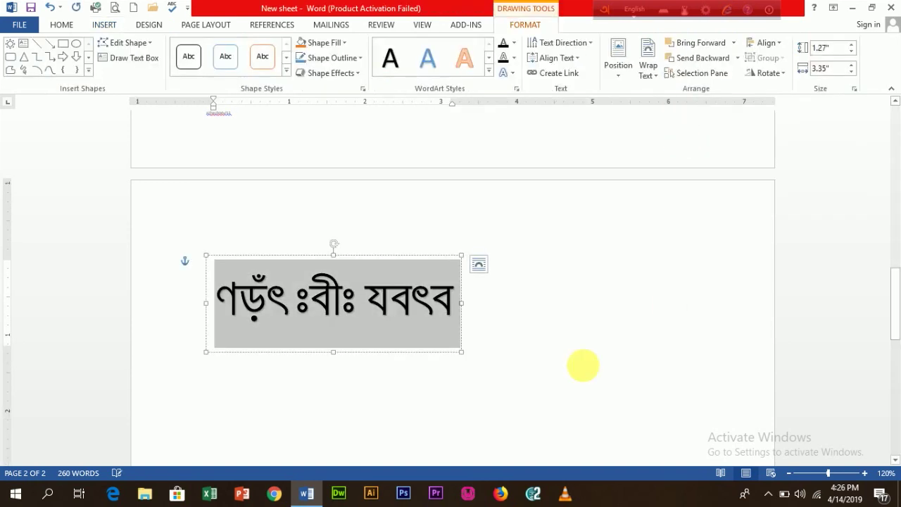
pyautogui.click(342, 312)
pyautogui.moveTo(457, 314); pyautogui.dragTo(233, 318)
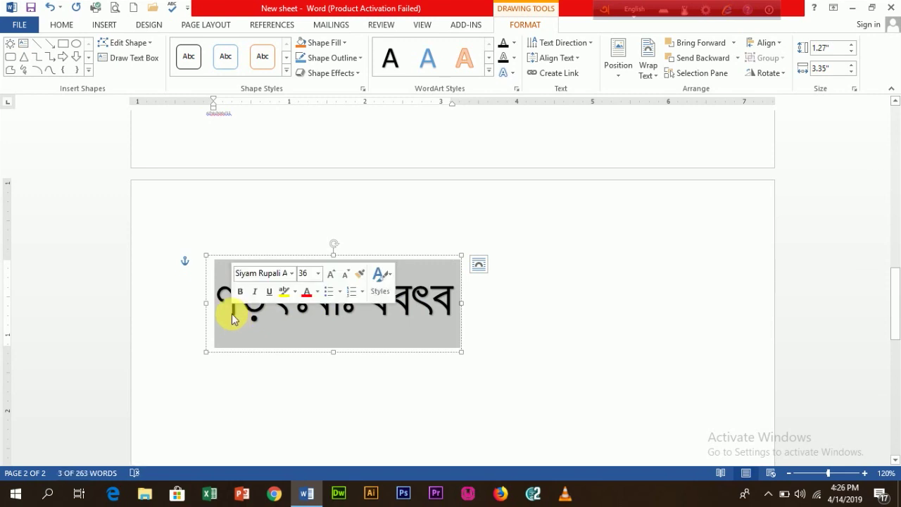
pyautogui.write('লযহলন')
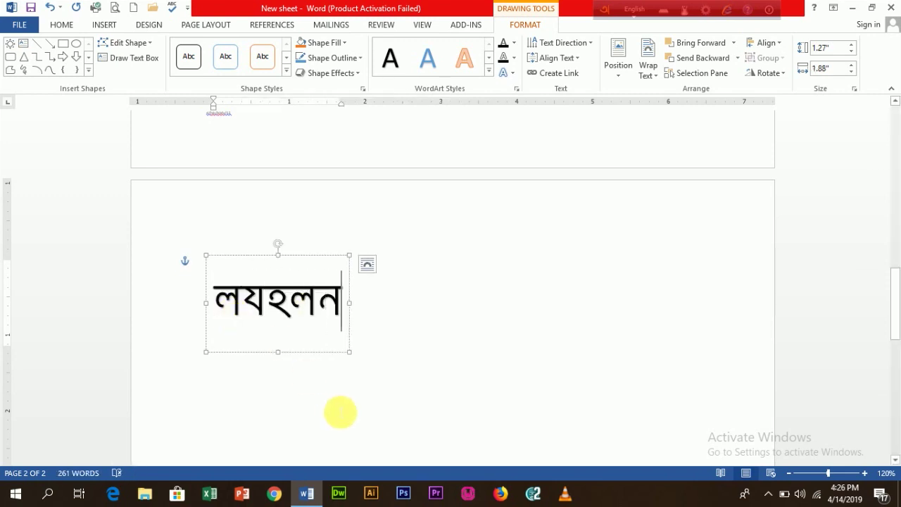
pyautogui.click(412, 380)
pyautogui.click(289, 318)
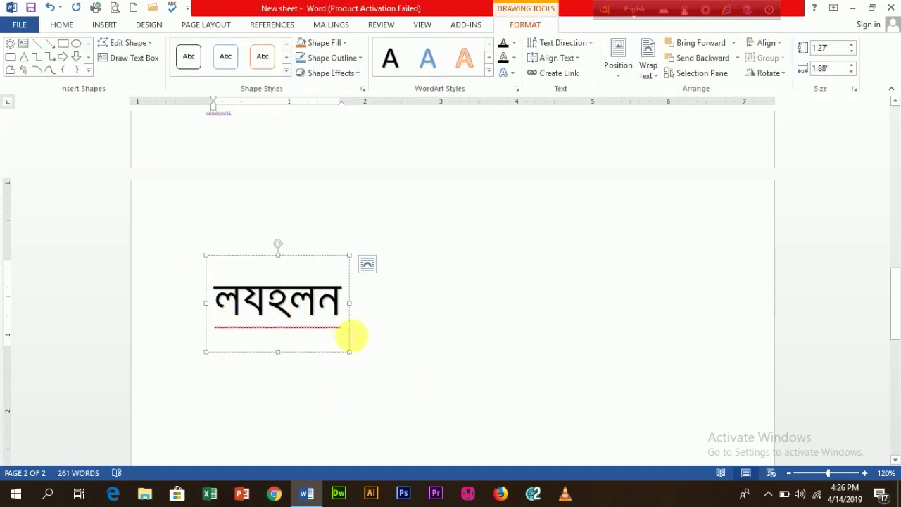
pyautogui.moveTo(349, 303); pyautogui.dragTo(496, 303)
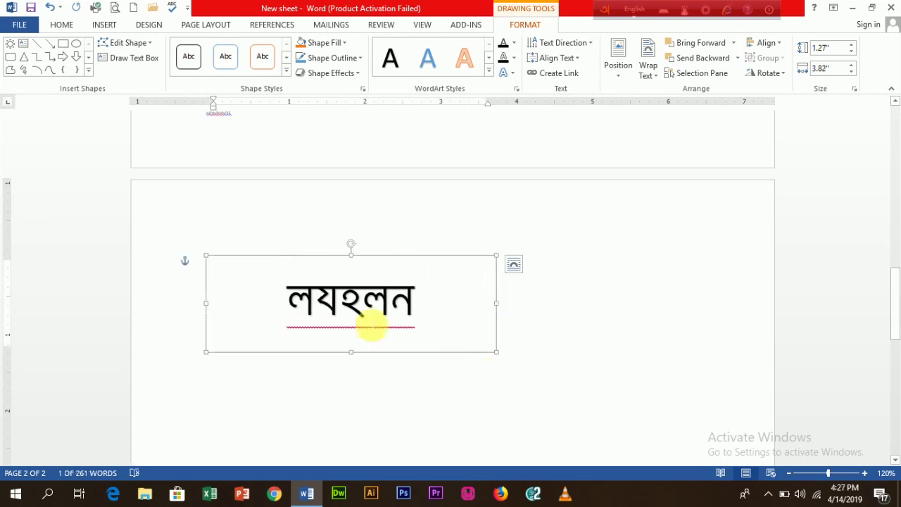
pyautogui.moveTo(359, 261); pyautogui.dragTo(460, 357)
pyautogui.moveTo(406, 334); pyautogui.dragTo(425, 315)
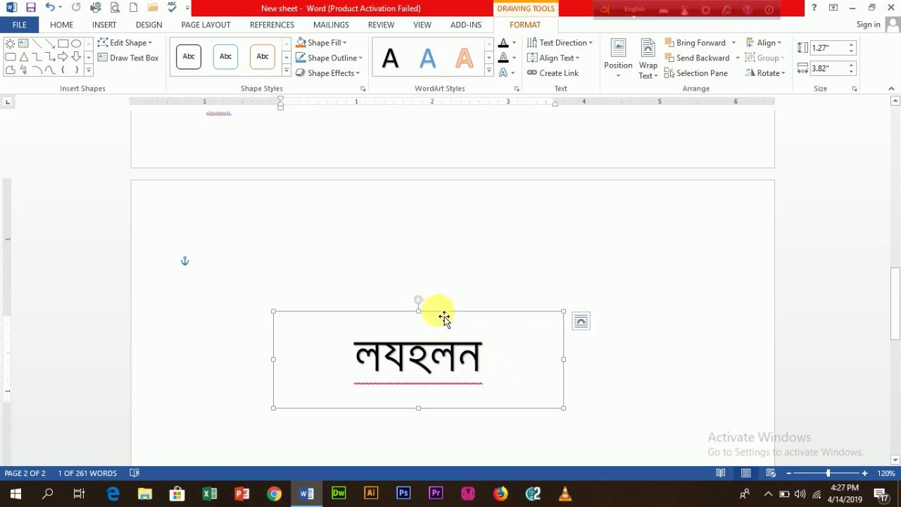
pyautogui.press('Delete')
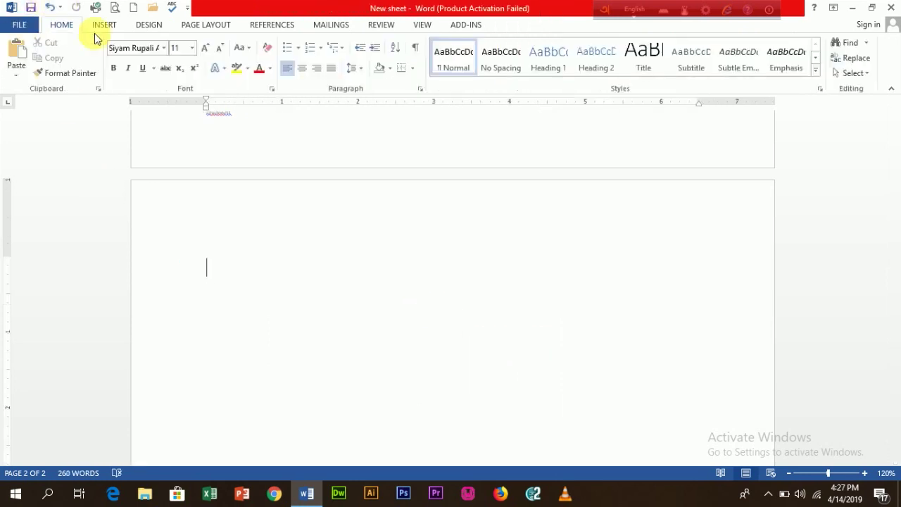
# Insert today's date in the default format, delete it, and add a page break with Ctrl+Enter.
pyautogui.click(96, 29)
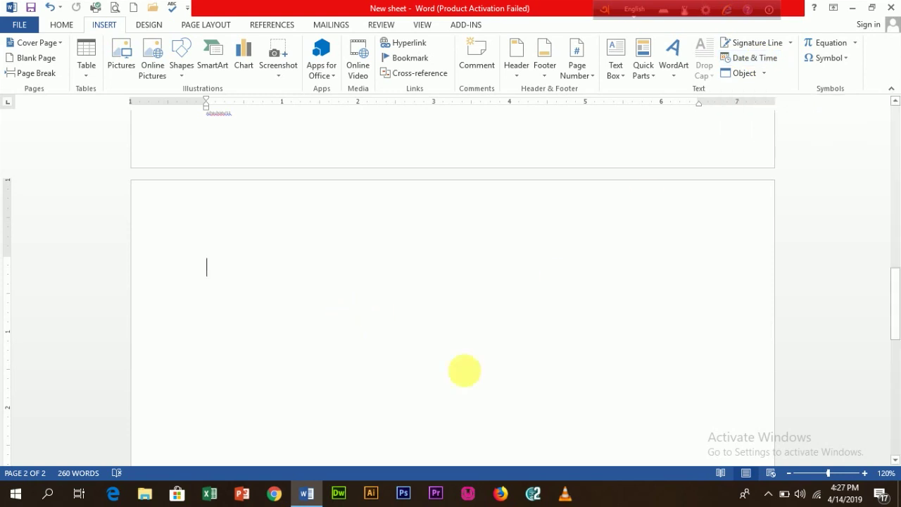
pyautogui.click(750, 60)
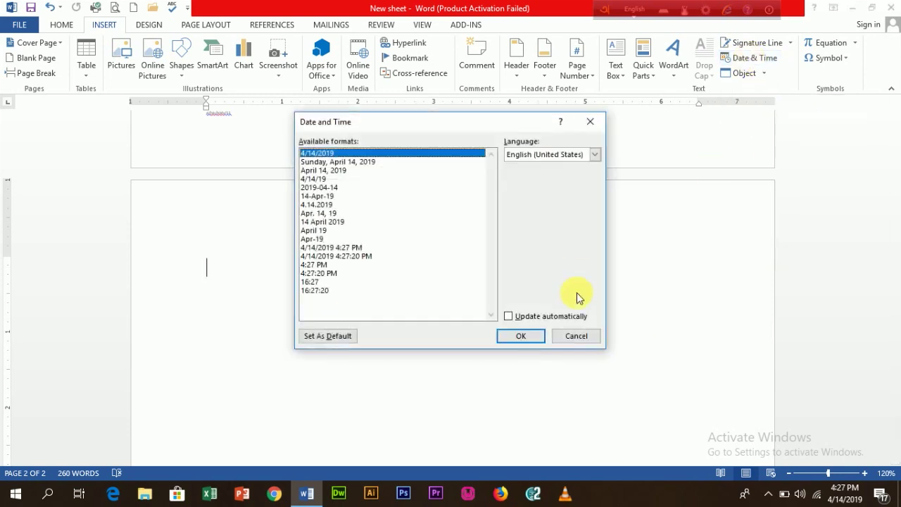
pyautogui.click(521, 338)
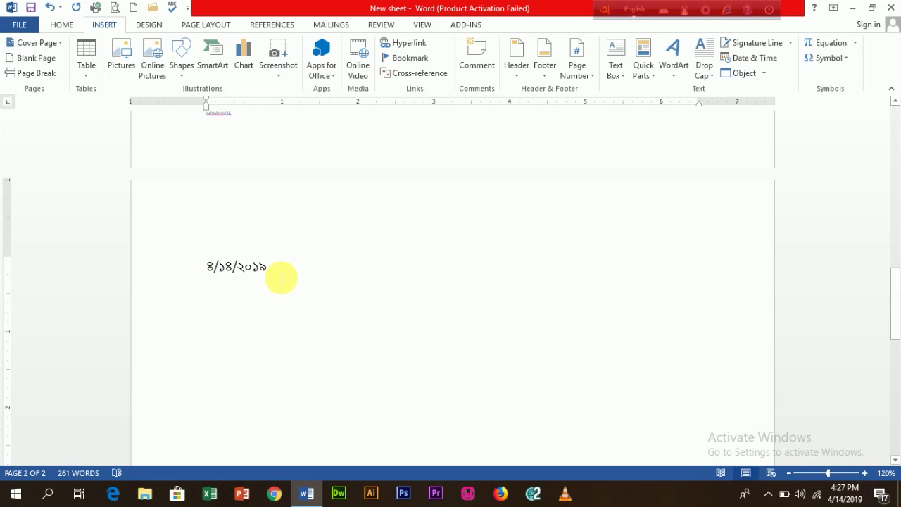
pyautogui.press('BackSpace')
pyautogui.press('BackSpace')
pyautogui.press('BackSpace')
pyautogui.press('BackSpace')
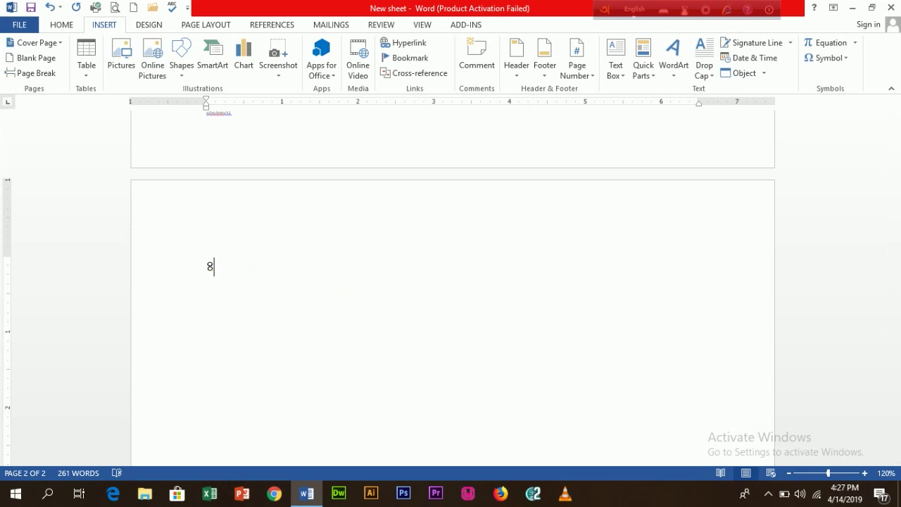
pyautogui.press('BackSpace')
pyautogui.press('BackSpace')
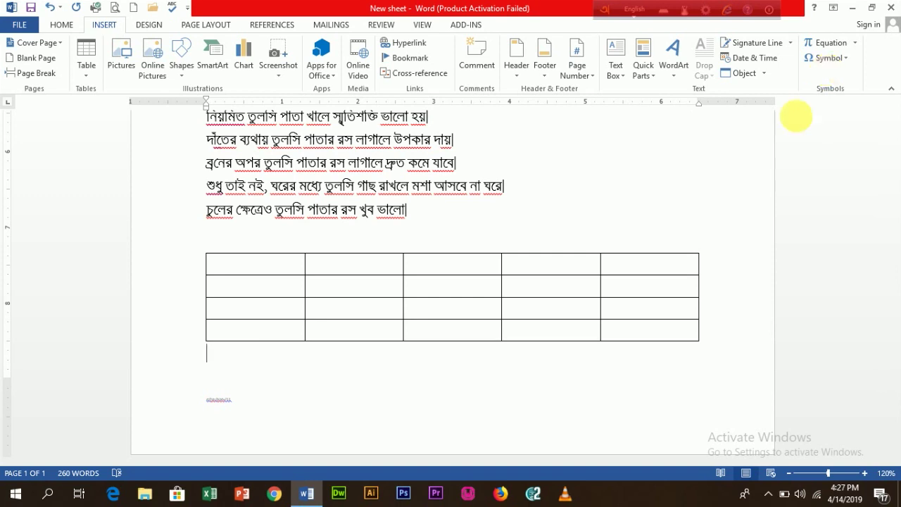
pyautogui.scroll(-1, 447, 368)
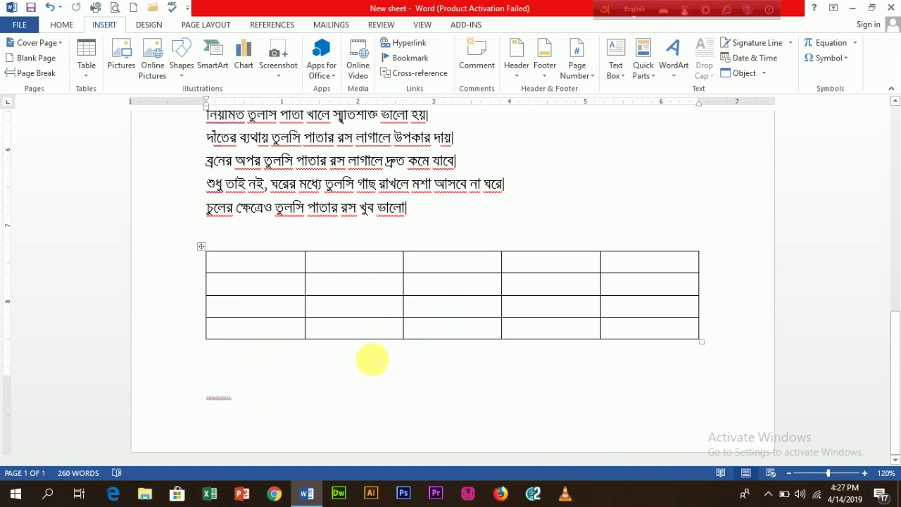
pyautogui.hotkey('ctrl', 'Return')
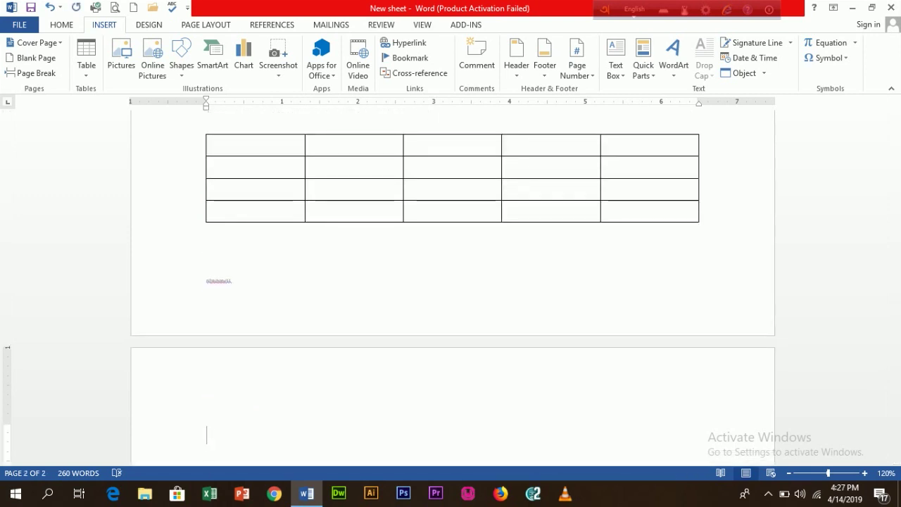
# Insert a new blank equation and browse the Fraction, Script, Radical, Integral and Bracket galleries.
pyautogui.click(855, 44)
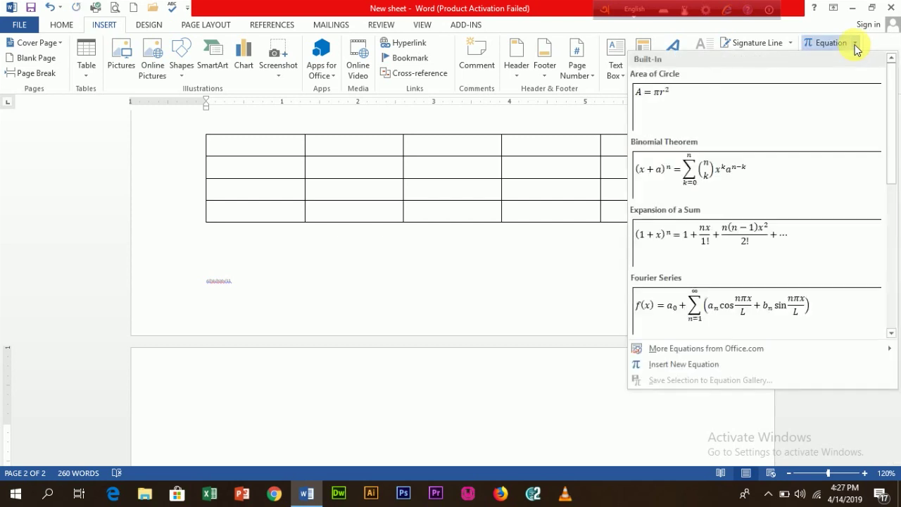
pyautogui.click(669, 362)
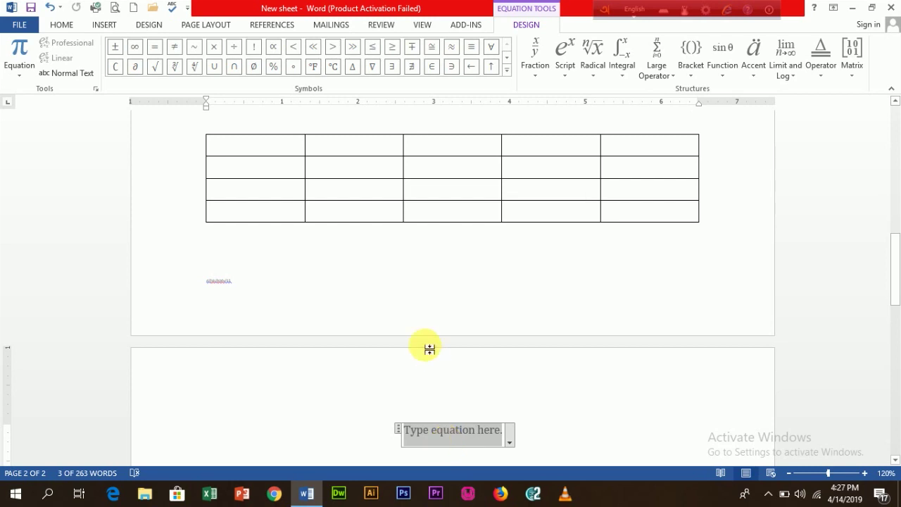
pyautogui.click(536, 76)
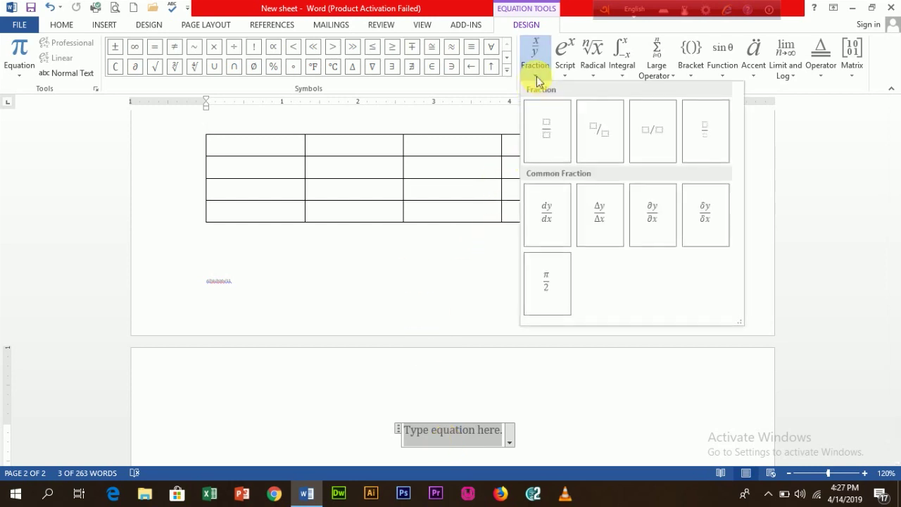
pyautogui.click(565, 80)
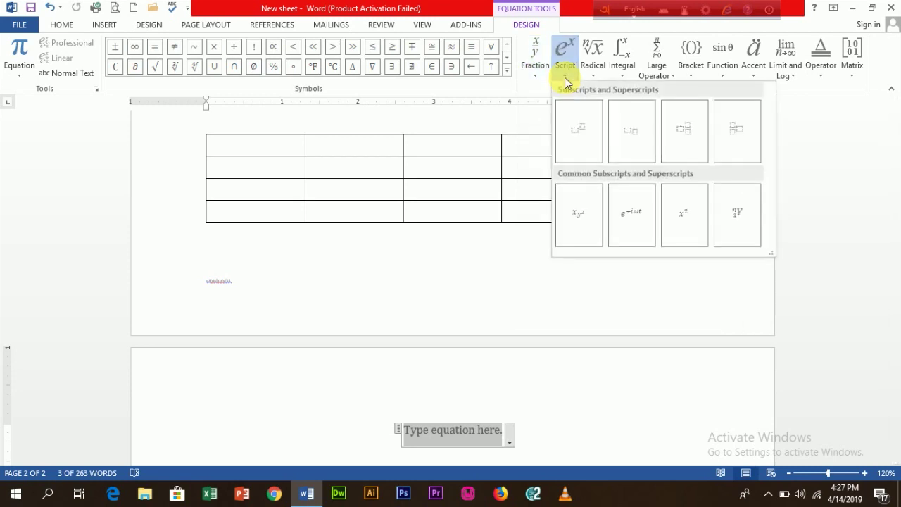
pyautogui.click(593, 78)
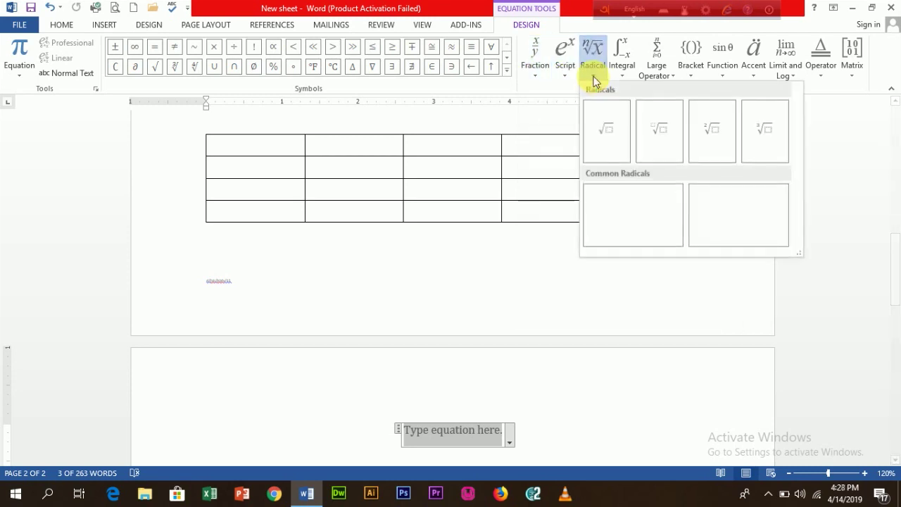
pyautogui.click(621, 77)
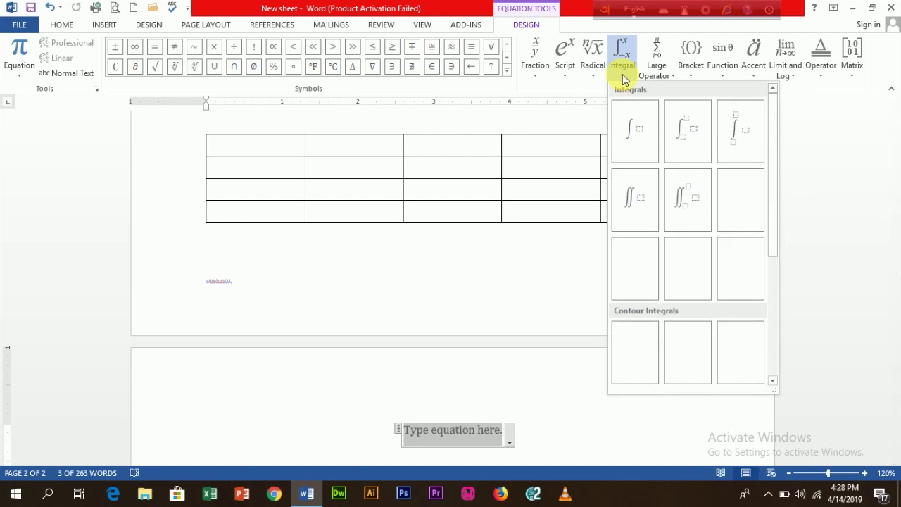
pyautogui.click(690, 77)
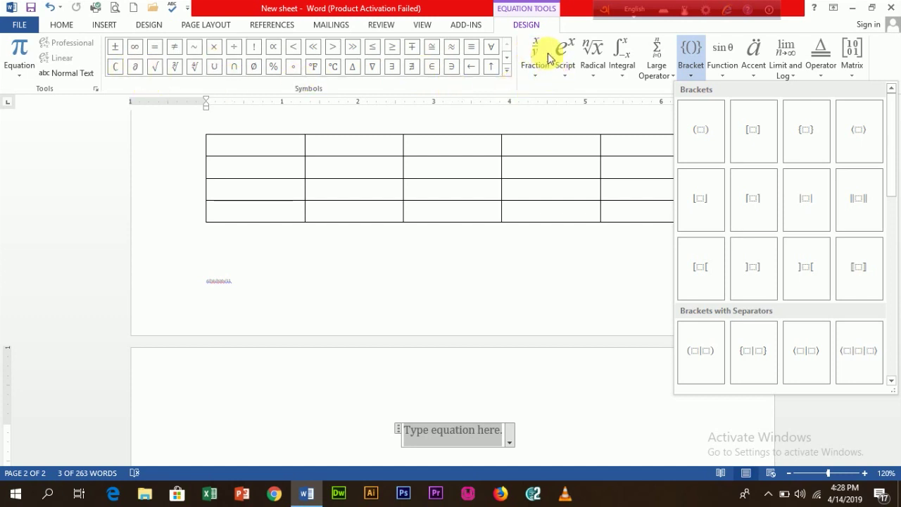
pyautogui.click(533, 75)
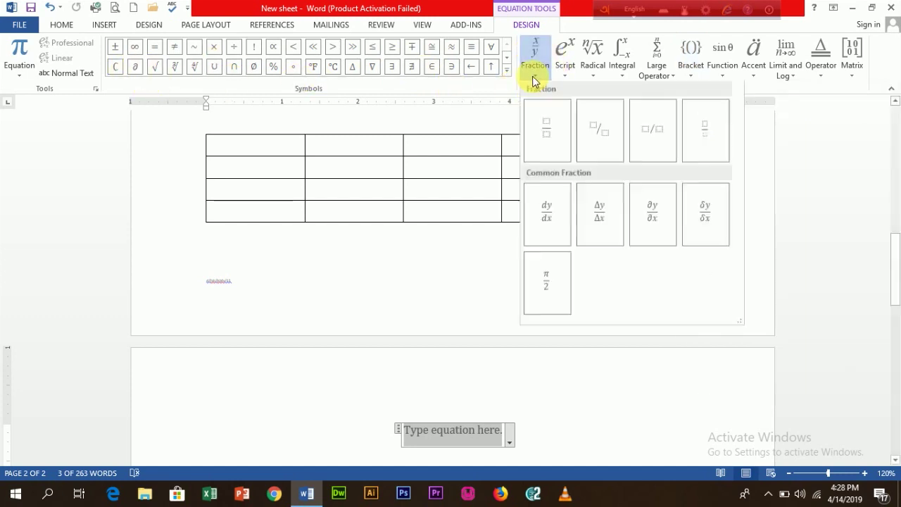
# Build the stacked fraction 1/2 with numerator 1 and denominator 2.
pyautogui.click(548, 133)
pyautogui.scroll(-2, 510, 387)
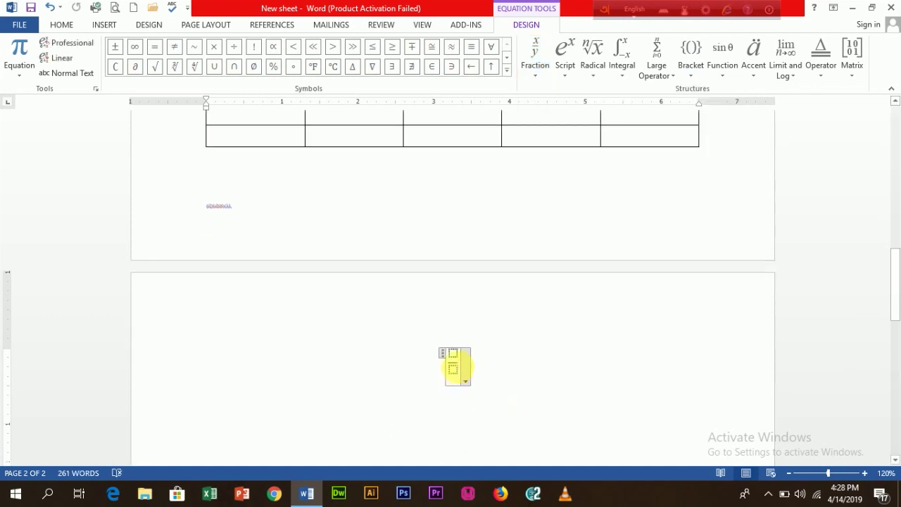
pyautogui.write('1')
pyautogui.click(452, 368)
pyautogui.write('2')
pyautogui.click(527, 362)
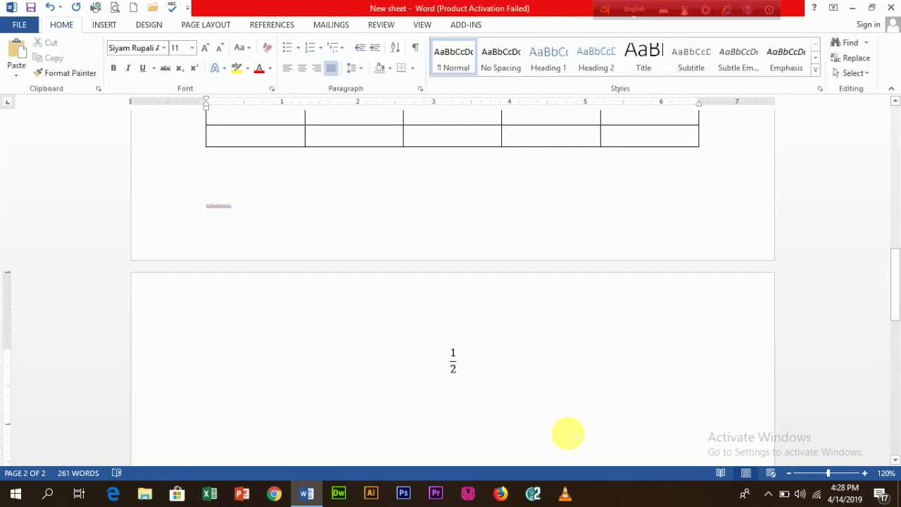
# On a new line below the fraction, insert the Symbol-font diamond (character code 168).
pyautogui.click(104, 25)
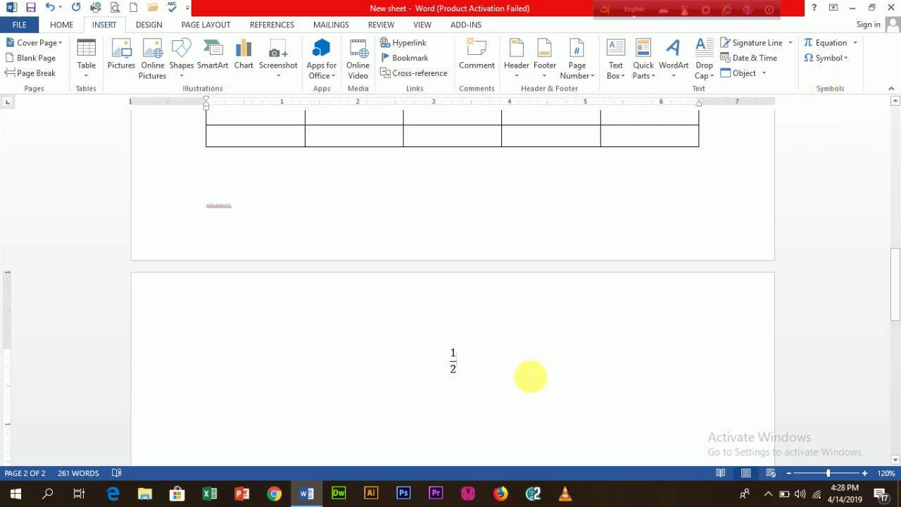
pyautogui.press('Return')
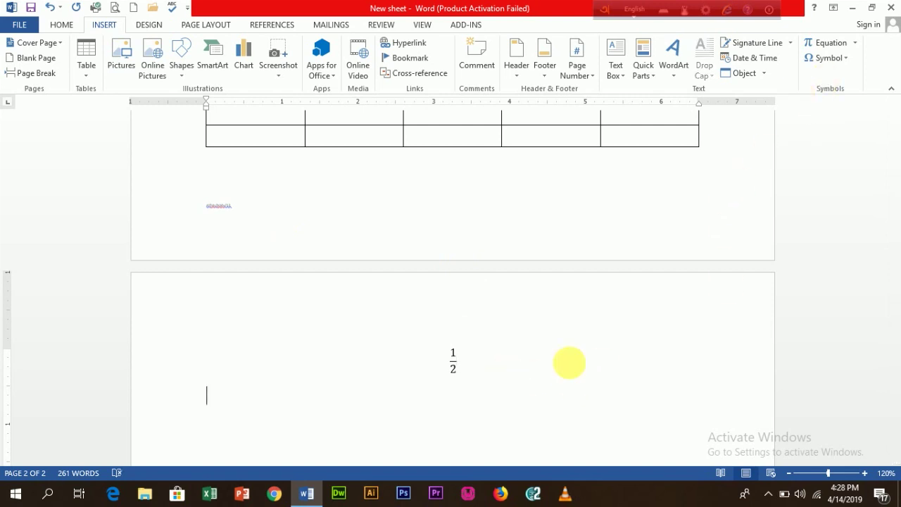
pyautogui.click(843, 62)
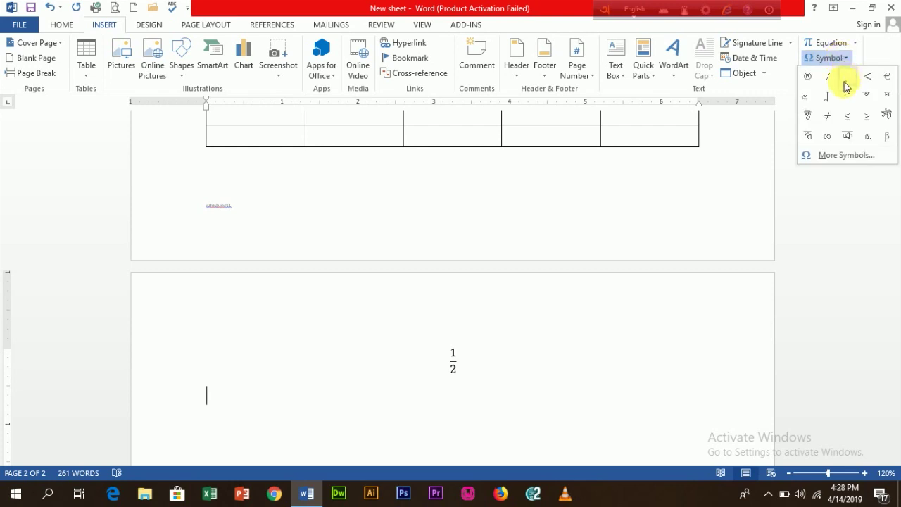
pyautogui.click(842, 155)
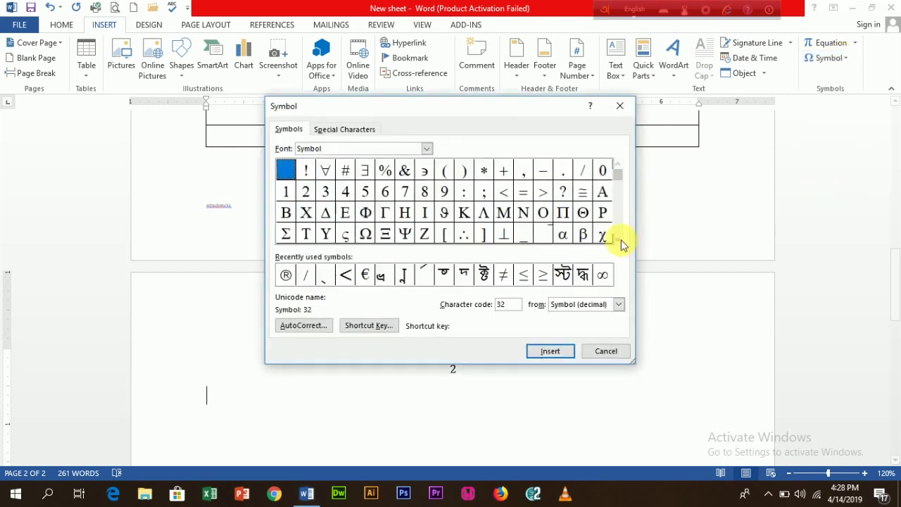
pyautogui.moveTo(619, 179); pyautogui.dragTo(620, 209)
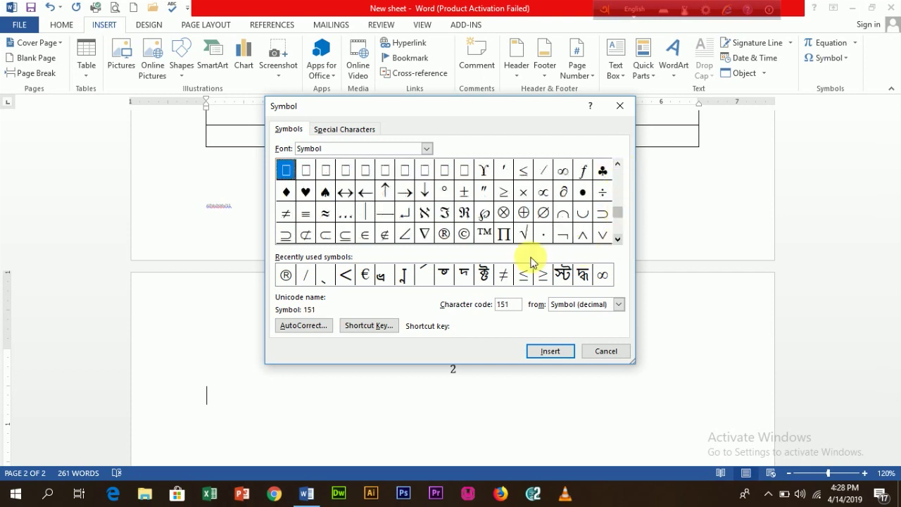
pyautogui.click(285, 191)
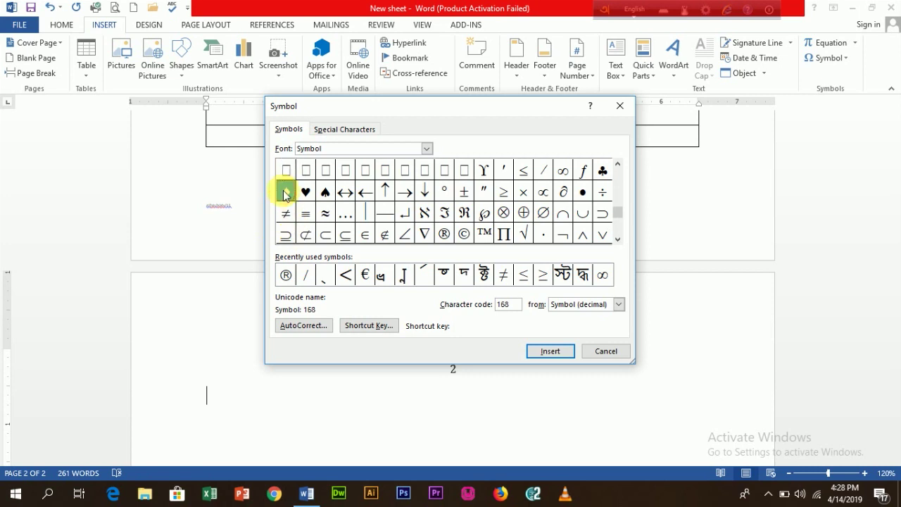
pyautogui.click(556, 351)
pyautogui.click(605, 352)
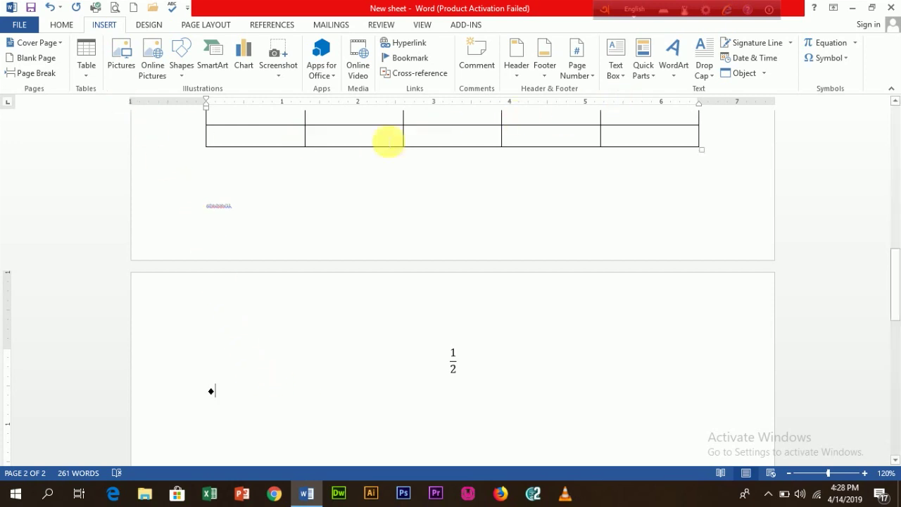
# Apply the CONFIDENTIAL 1 watermark from the Design tab, then reopen the watermark gallery.
pyautogui.click(148, 27)
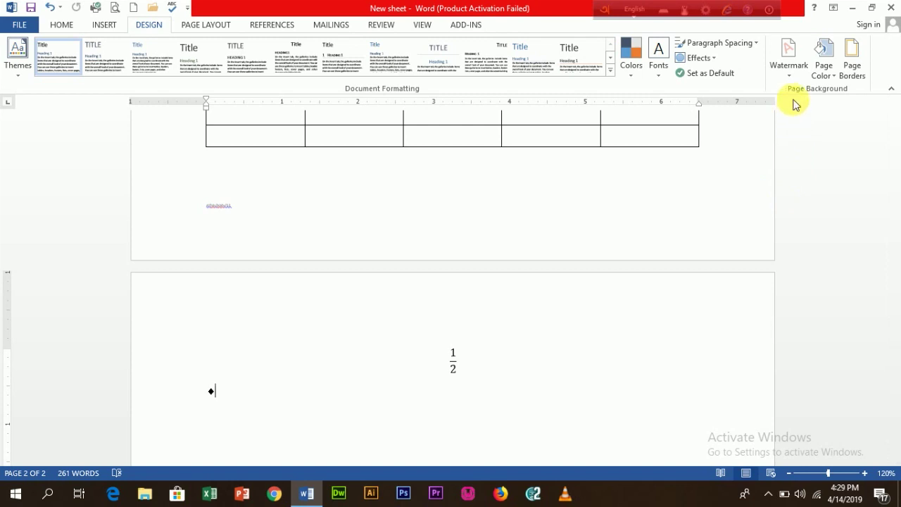
pyautogui.click(790, 55)
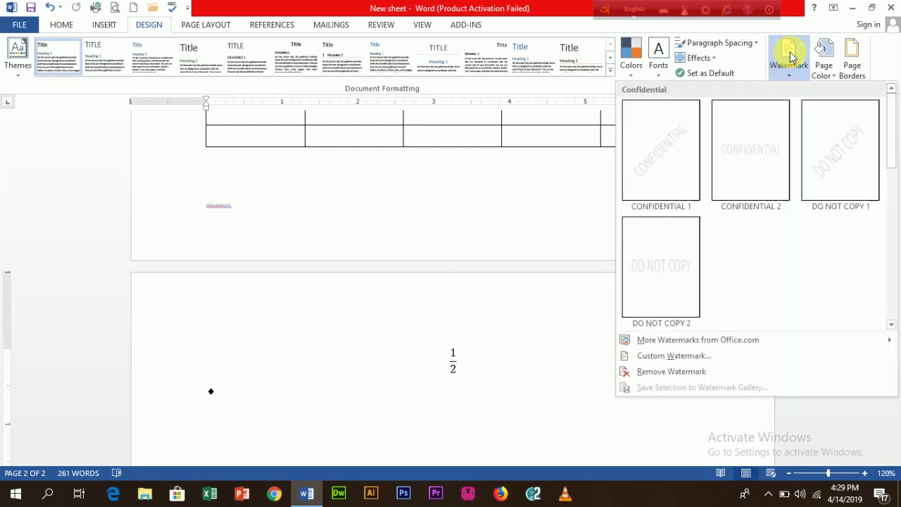
pyautogui.click(664, 162)
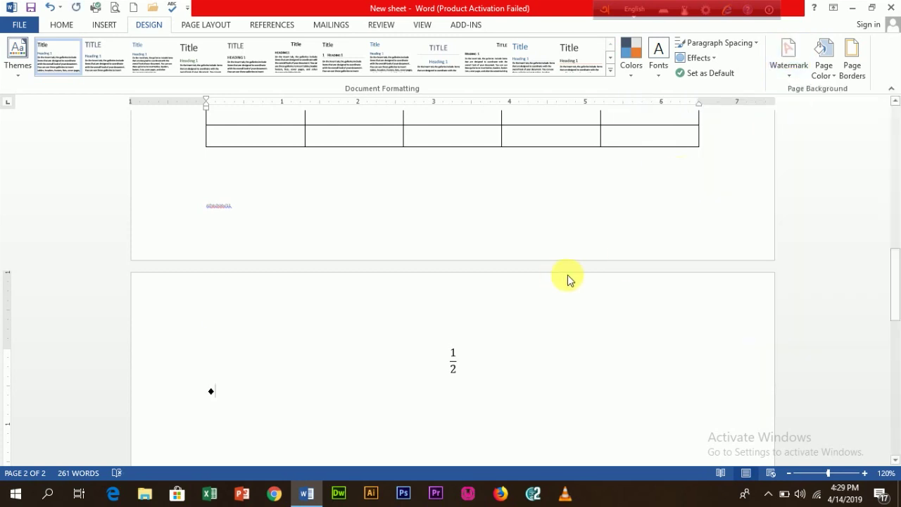
pyautogui.scroll(-10, 605, 346)
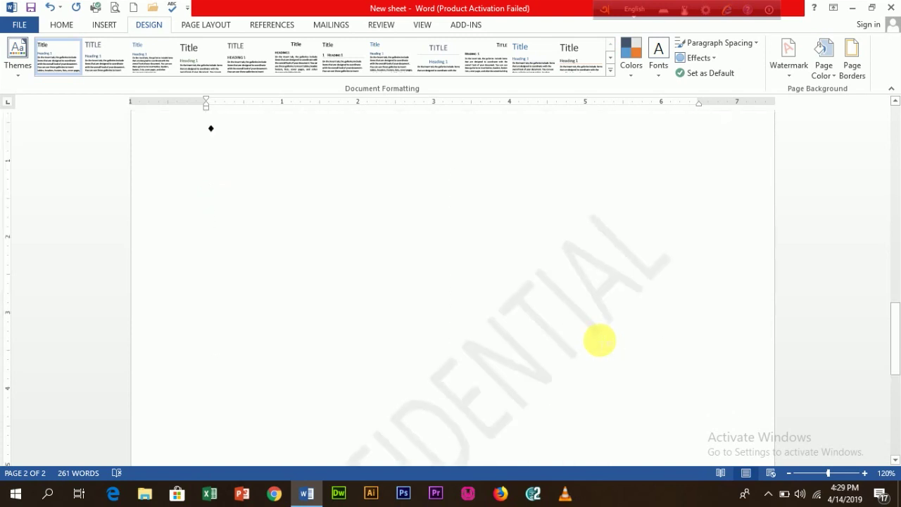
pyautogui.scroll(3, 595, 337)
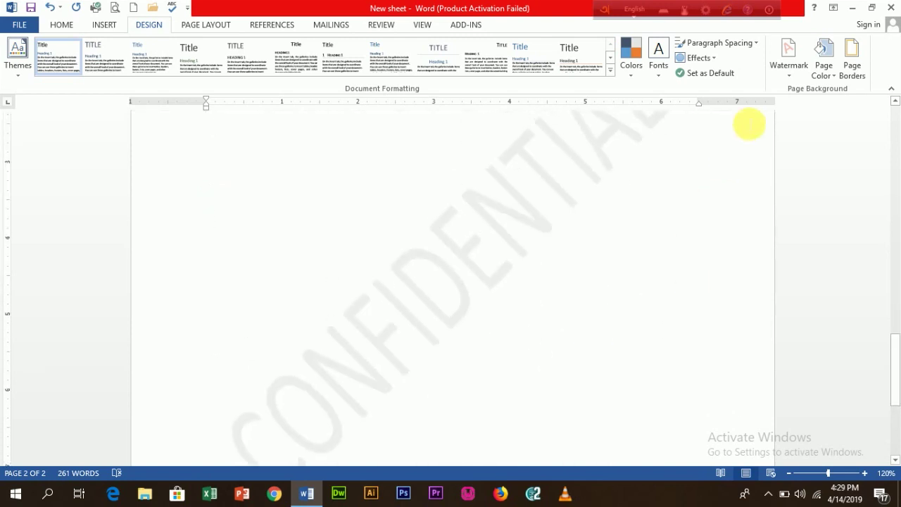
pyautogui.click(778, 62)
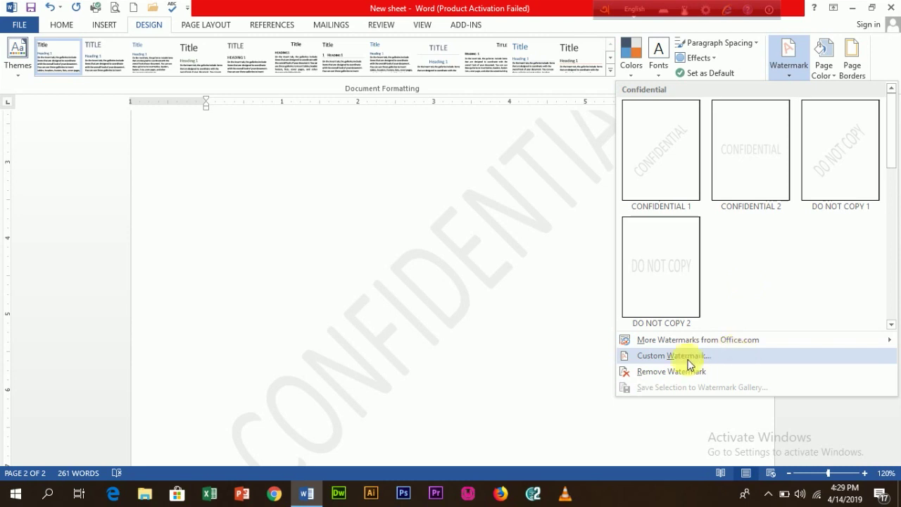
# Review the CONFIDENTIAL text in Custom Watermark twice, closing it unchanged, then open Page Color.
pyautogui.click(662, 360)
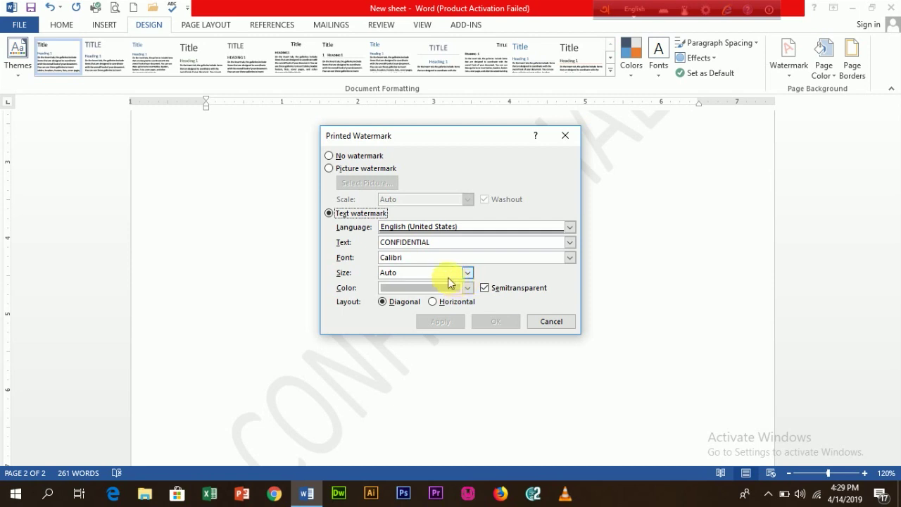
pyautogui.doubleClick(433, 246)
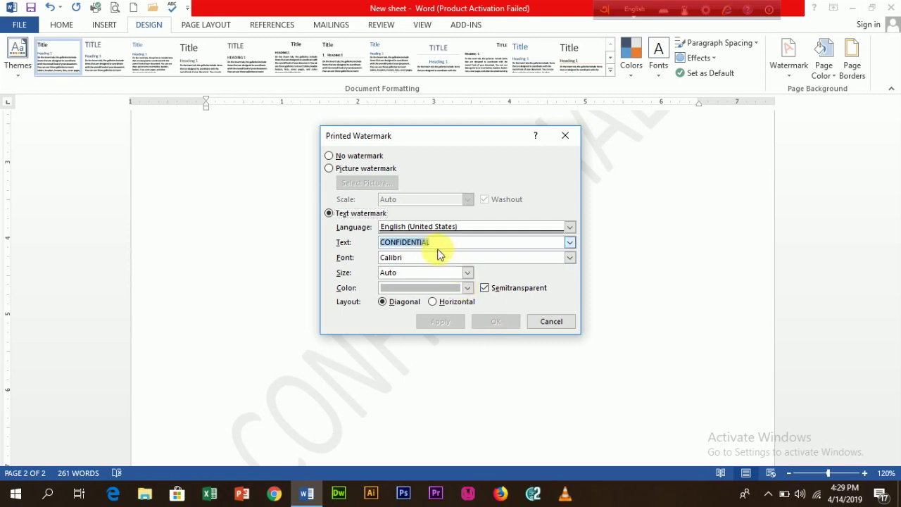
pyautogui.click(565, 135)
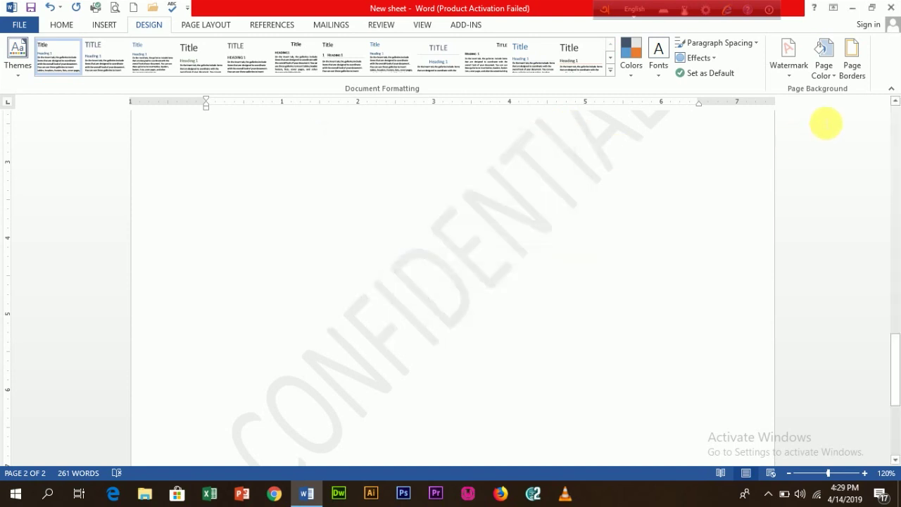
pyautogui.click(784, 58)
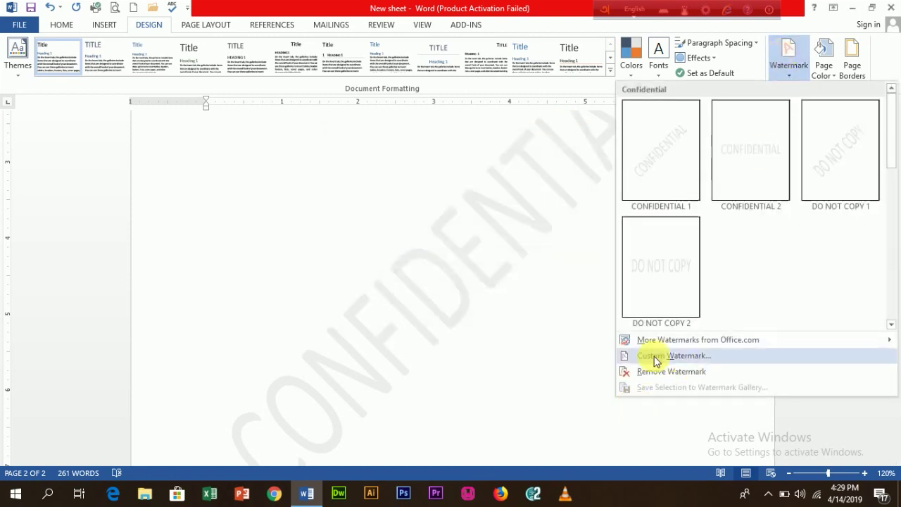
pyautogui.moveTo(637, 340)
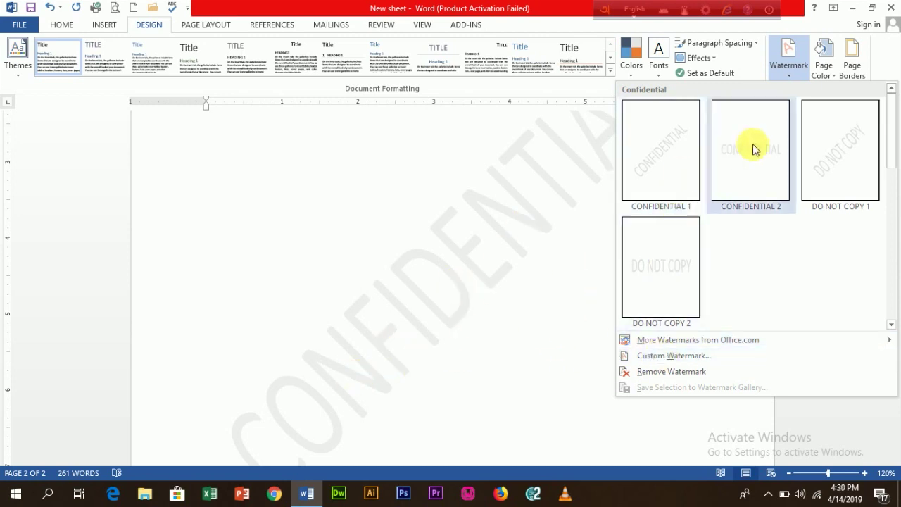
pyautogui.click(642, 356)
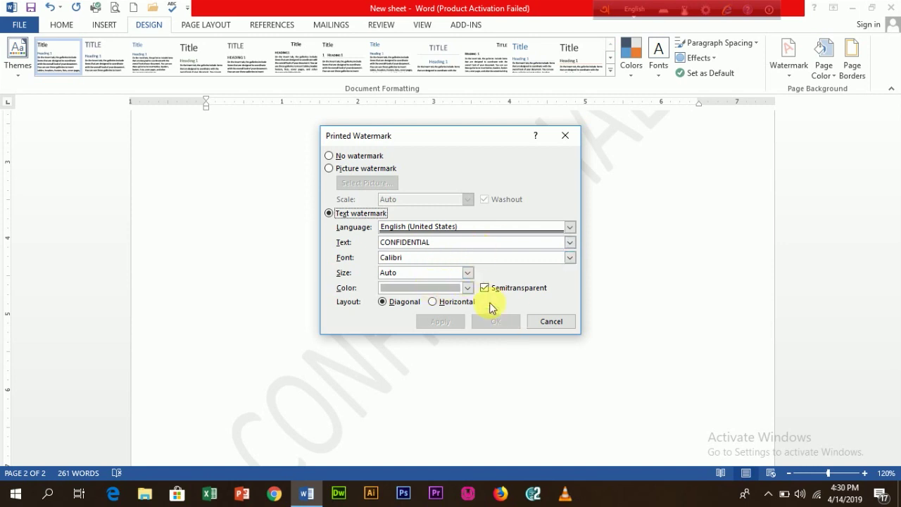
pyautogui.click(430, 255)
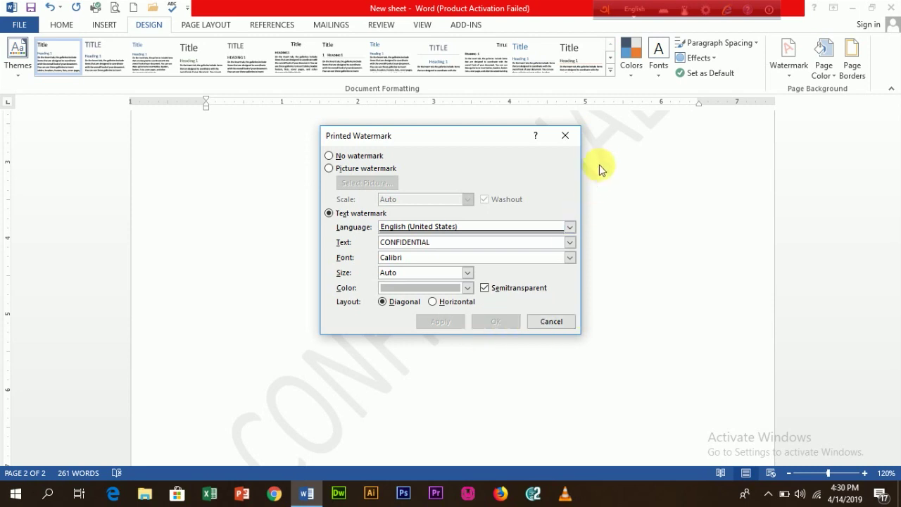
pyautogui.click(564, 138)
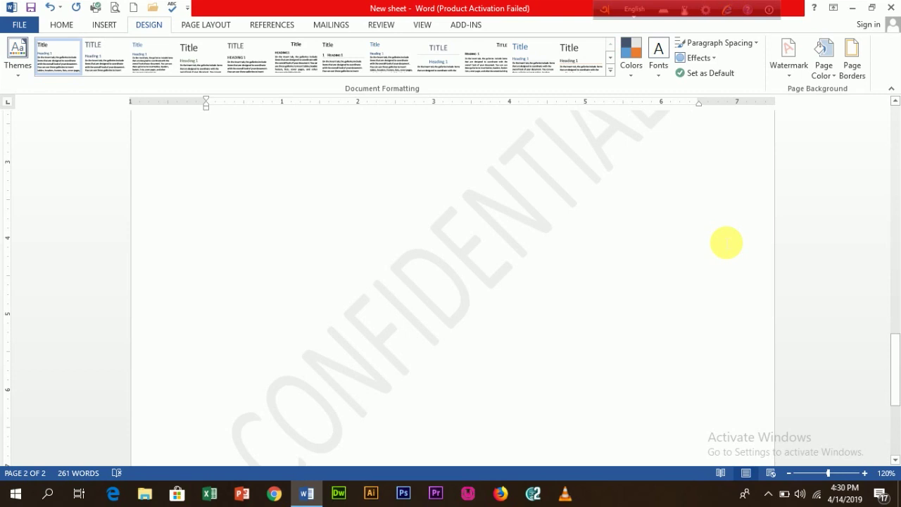
pyautogui.click(821, 63)
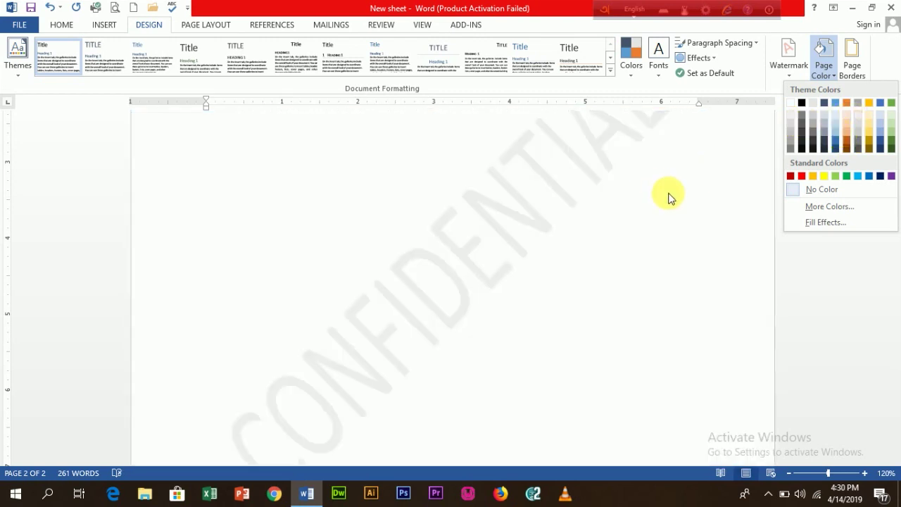
# Apply a Box page border with double wavy line, Automatic colour and ¾ pt width.
pyautogui.click(668, 197)
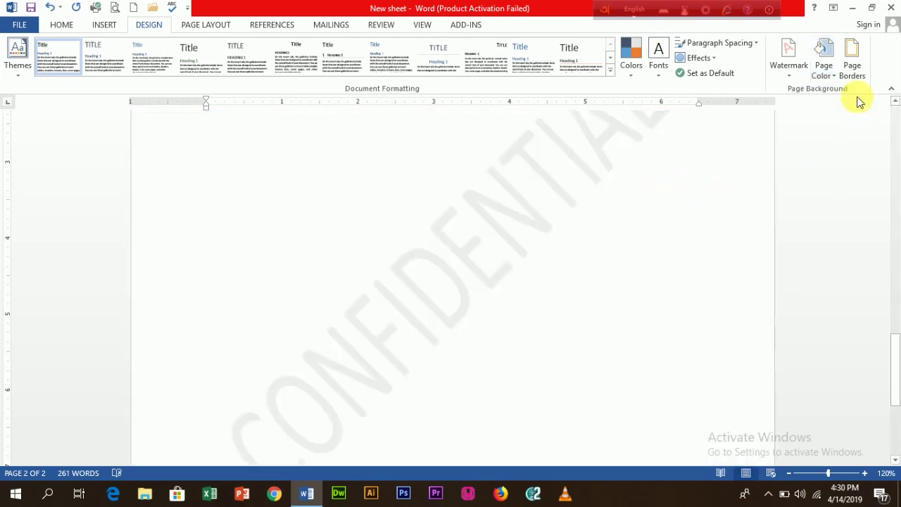
pyautogui.click(853, 62)
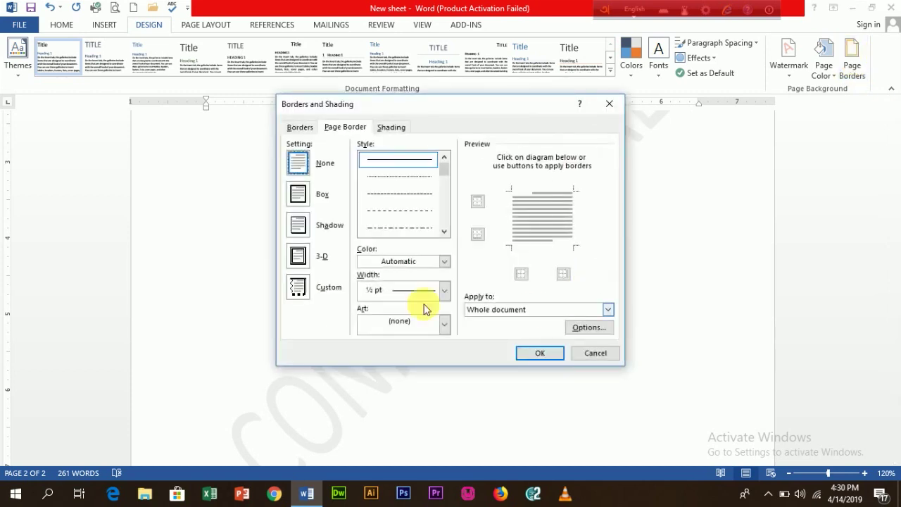
pyautogui.click(297, 194)
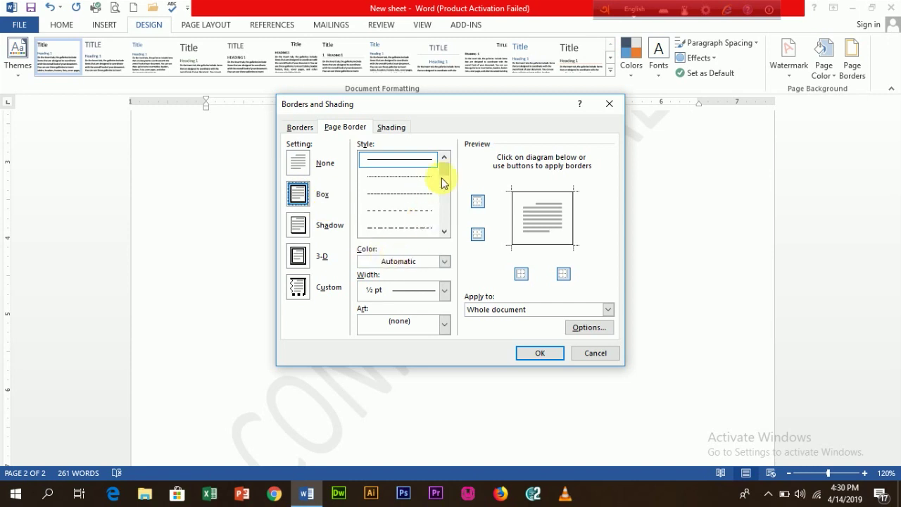
pyautogui.moveTo(443, 172)
pyautogui.mouseDown()
pyautogui.moveTo(451, 220)
pyautogui.moveTo(445, 212)
pyautogui.mouseUp()
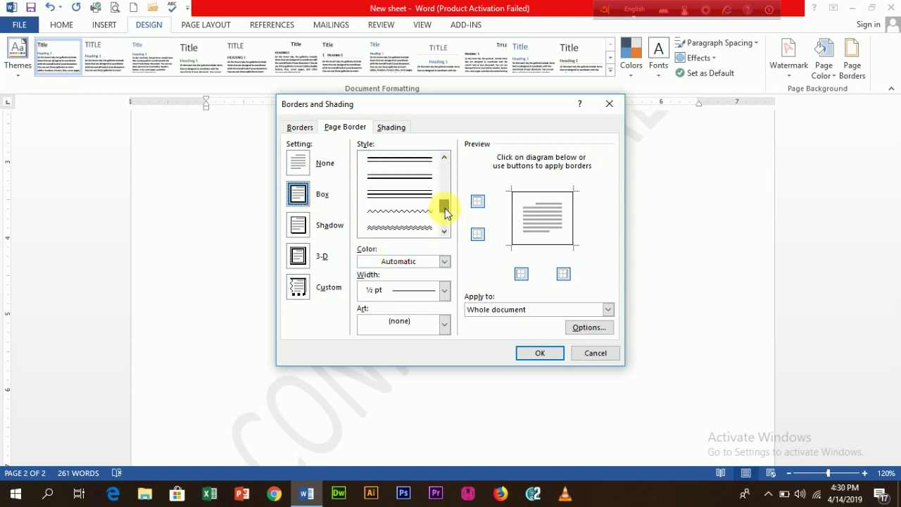
pyautogui.moveTo(445, 212); pyautogui.dragTo(445, 210)
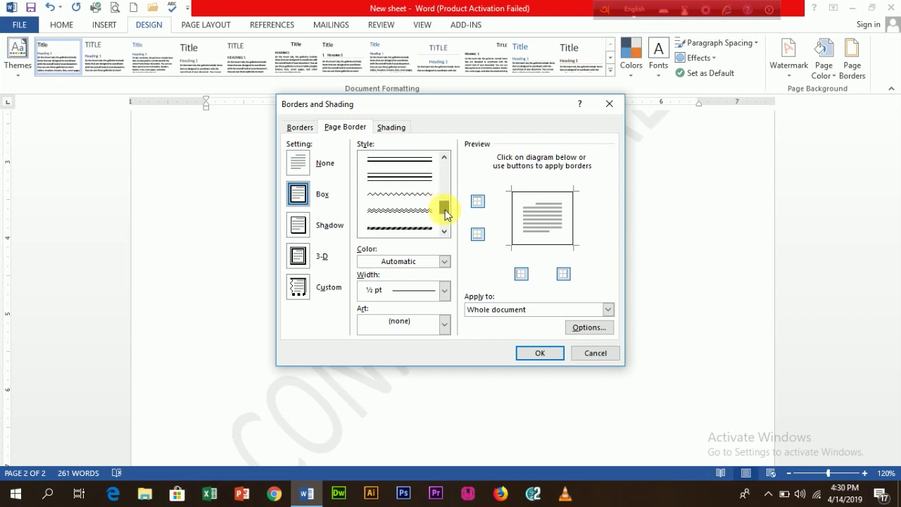
pyautogui.click(411, 223)
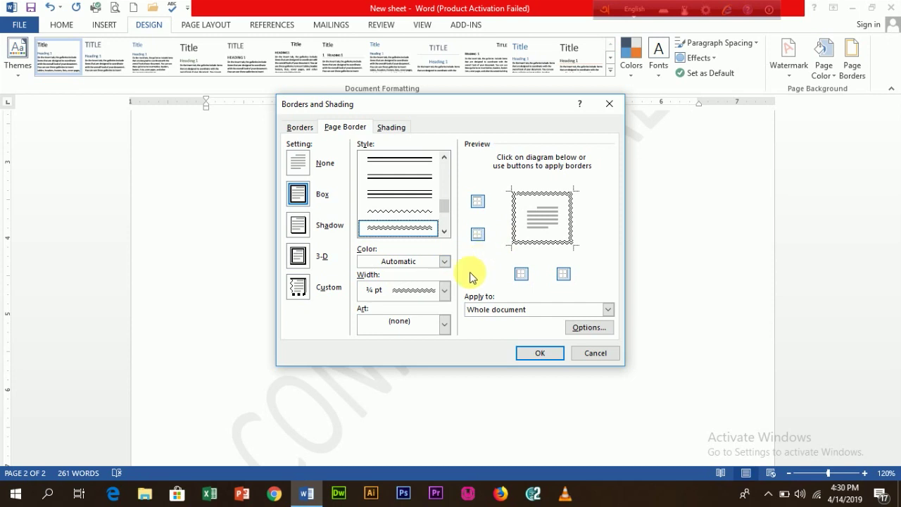
pyautogui.click(445, 262)
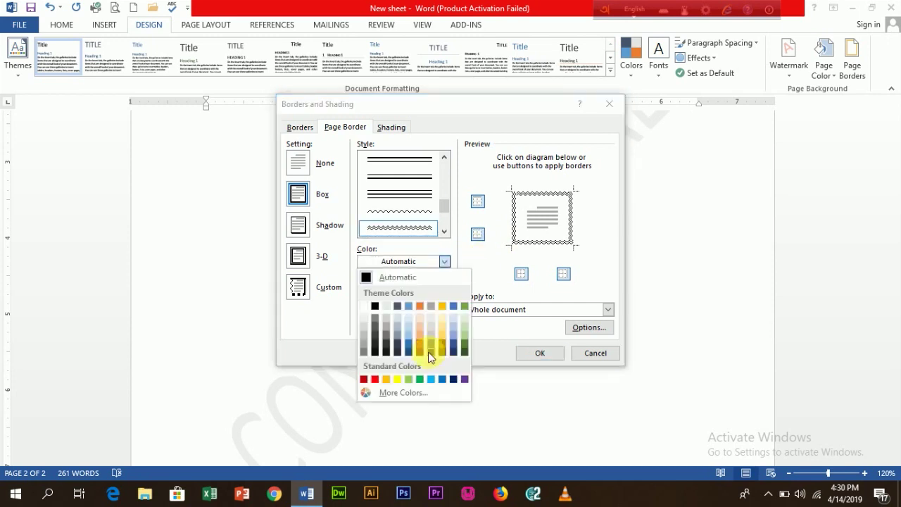
pyautogui.click(446, 262)
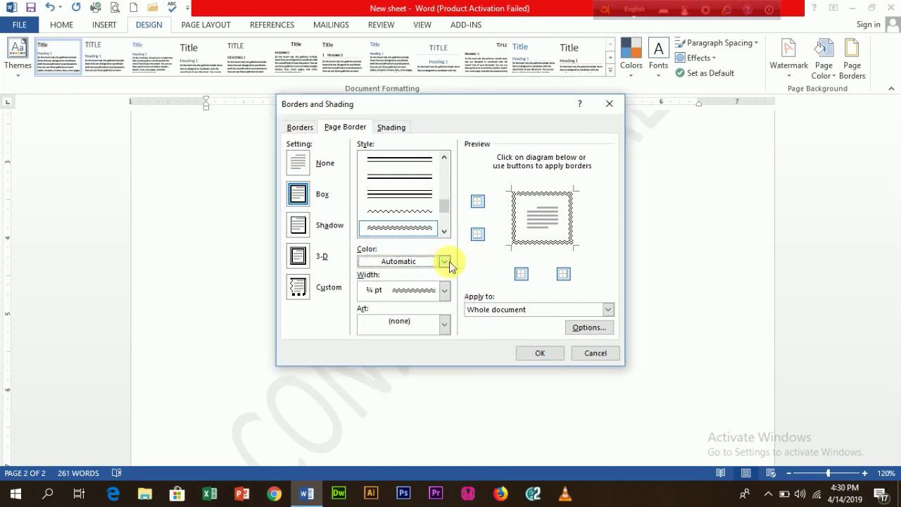
pyautogui.click(445, 290)
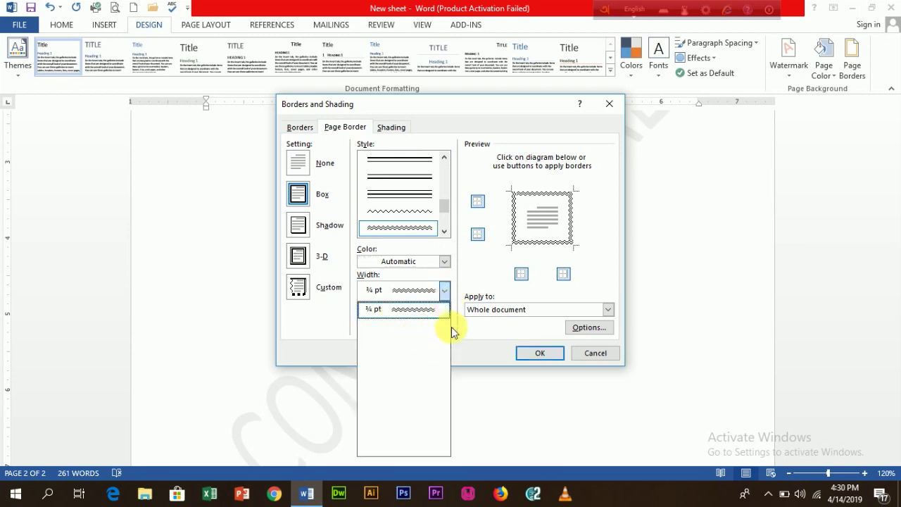
pyautogui.click(445, 291)
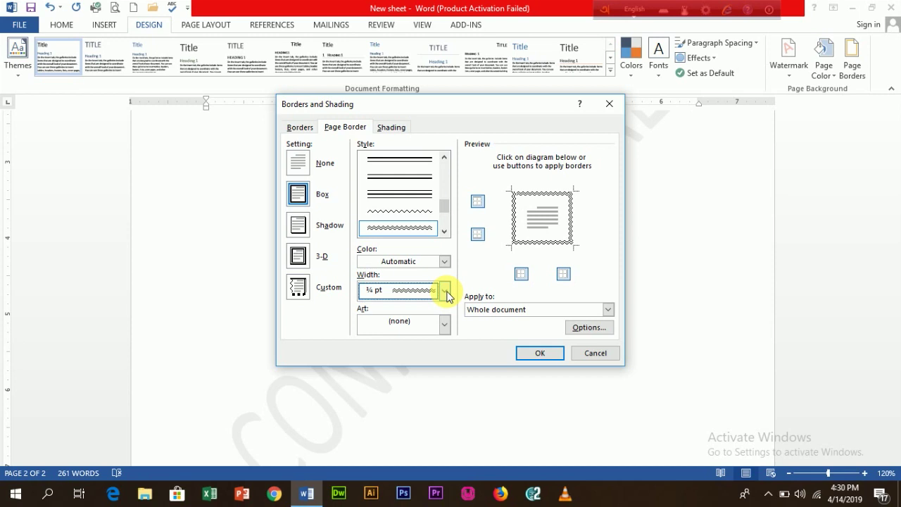
pyautogui.click(548, 356)
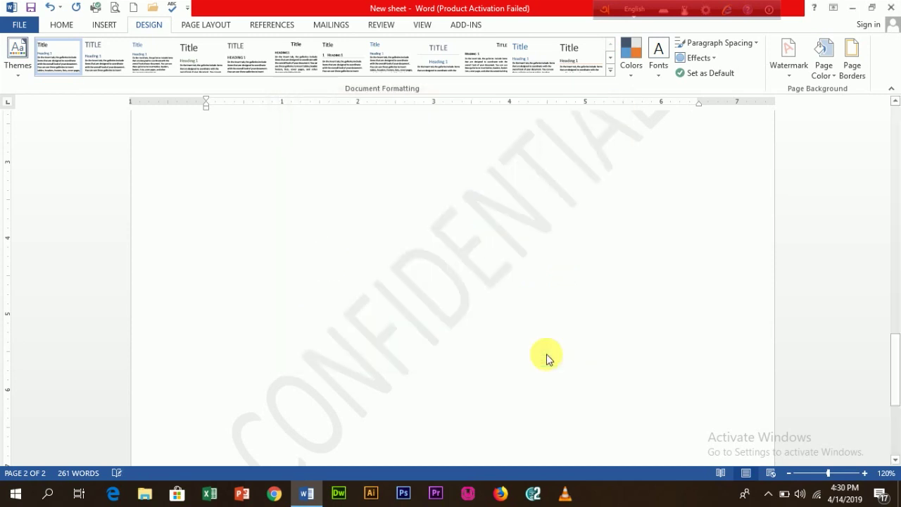
pyautogui.scroll(5, 352, 334)
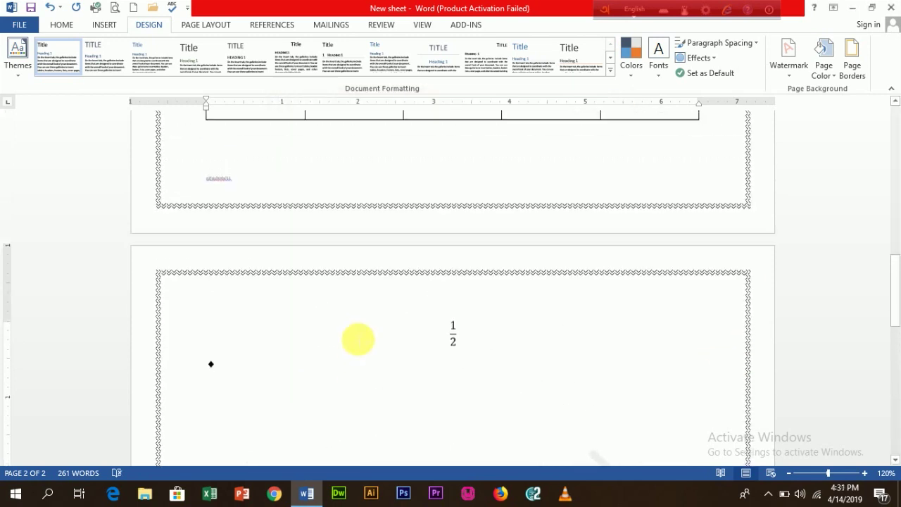